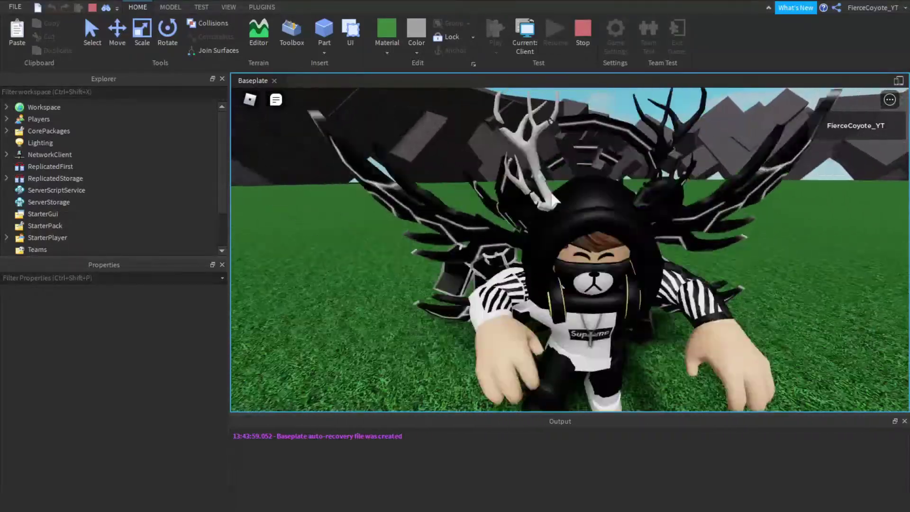
Enter "This will turn Orange." as the text of the TextLabel on the screen GUI.
{"action": "mouse_move", "coordinate": [440, 184]}
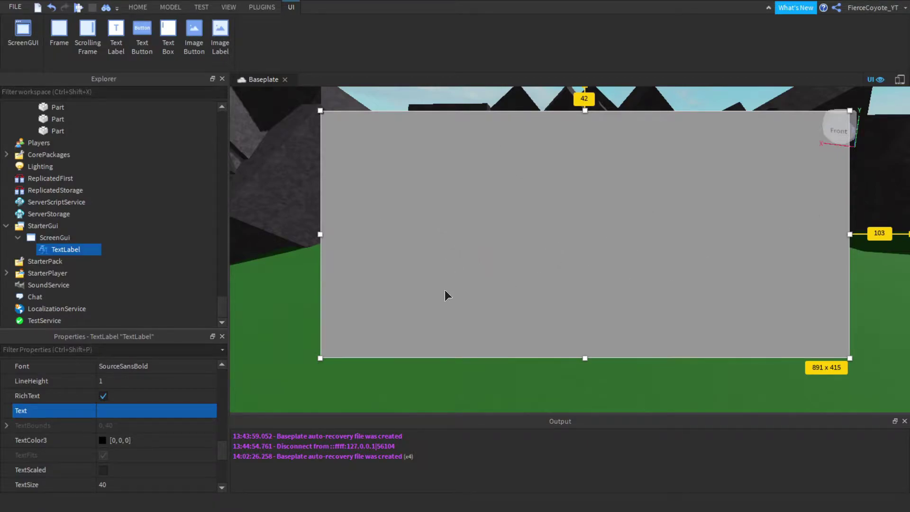
{"action": "double_click", "coordinate": [595, 215]}
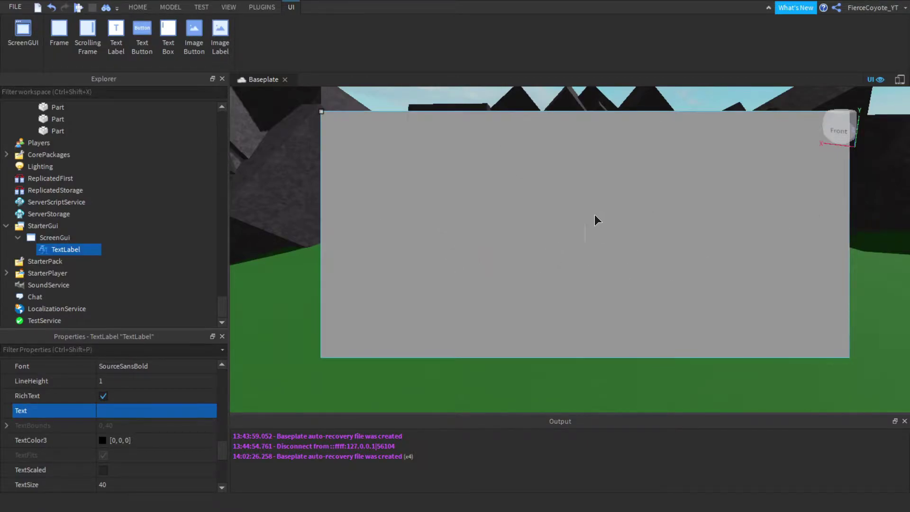
{"action": "type", "text": "This will"}
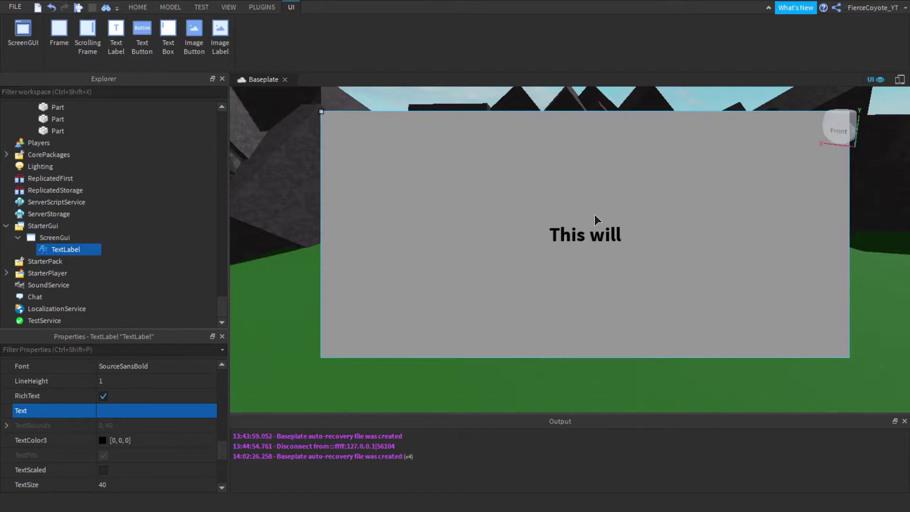
{"action": "type", "text": " turn O"}
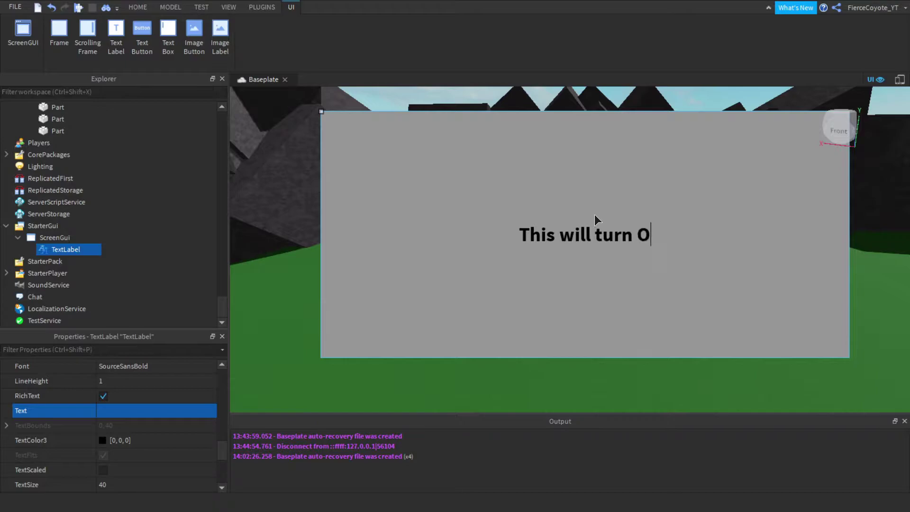
{"action": "type", "text": "range"}
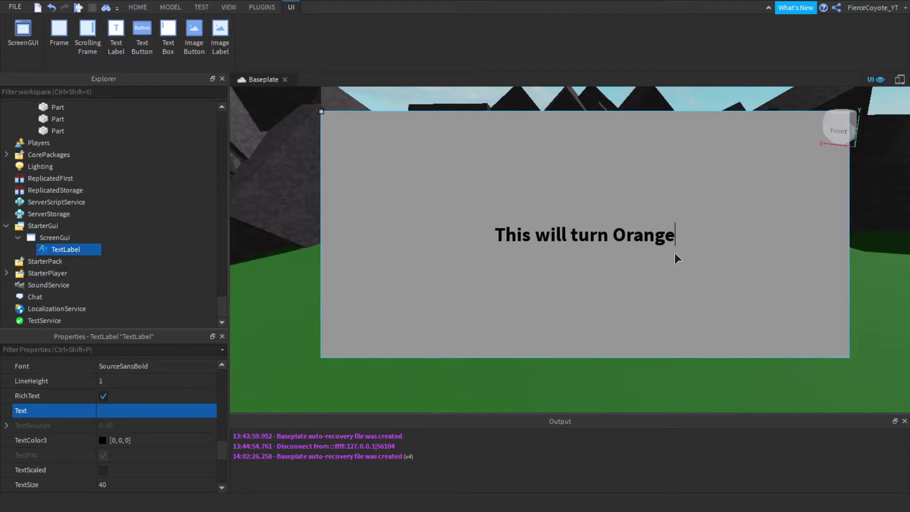
{"action": "type", "text": "."}
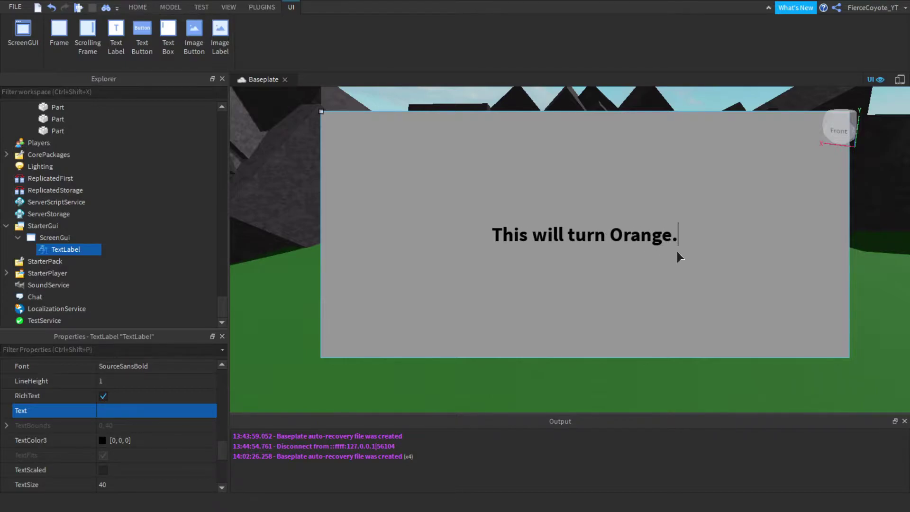
{"action": "left_click", "coordinate": [758, 249]}
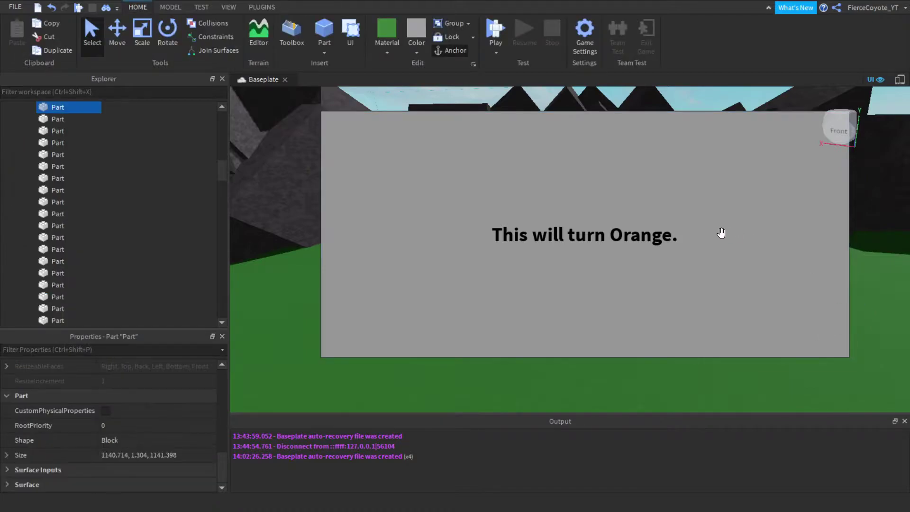
{"action": "left_click", "coordinate": [611, 241]}
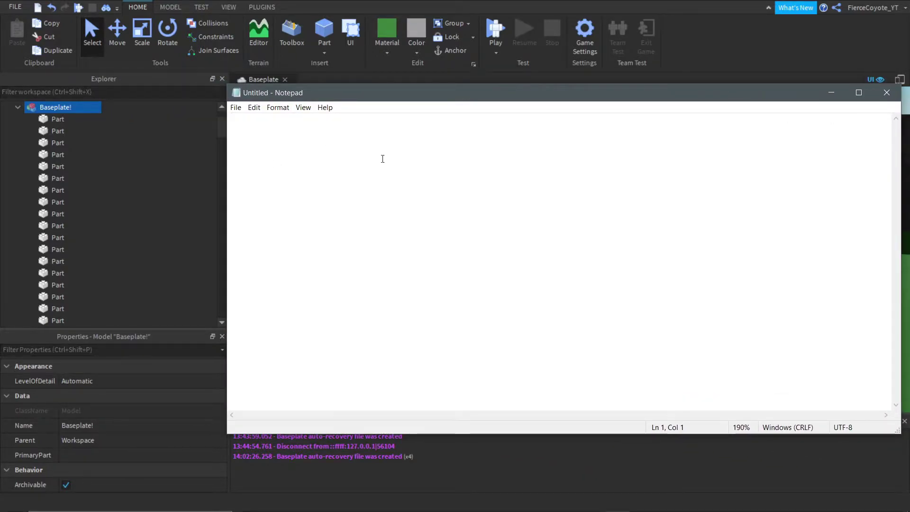
Write the line "This will turn Orange." in the blank Notepad document, with a capital O in Orange.
{"action": "type", "text": "T"}
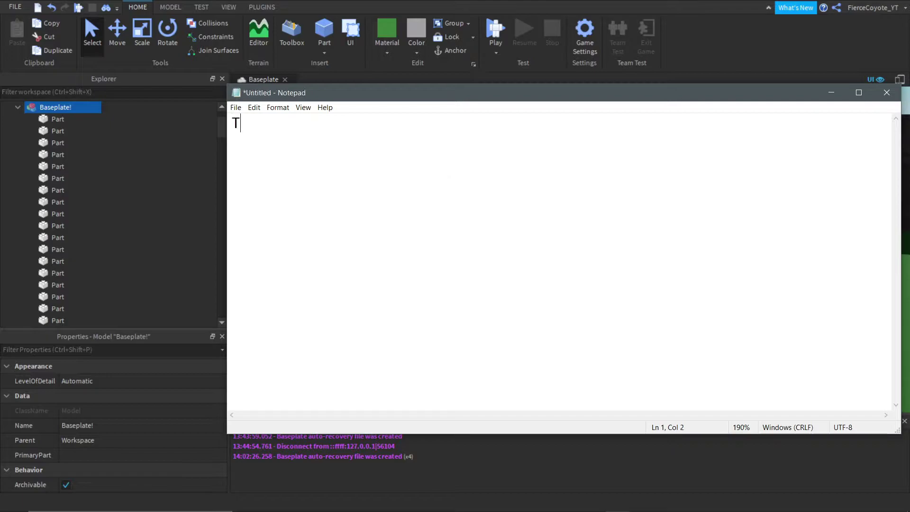
{"action": "type", "text": "his will turn or"}
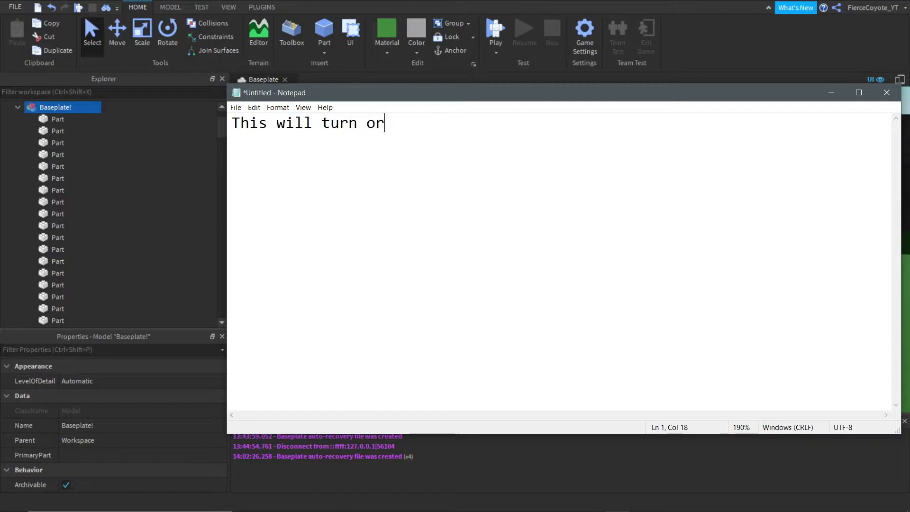
{"action": "type", "text": "an"}
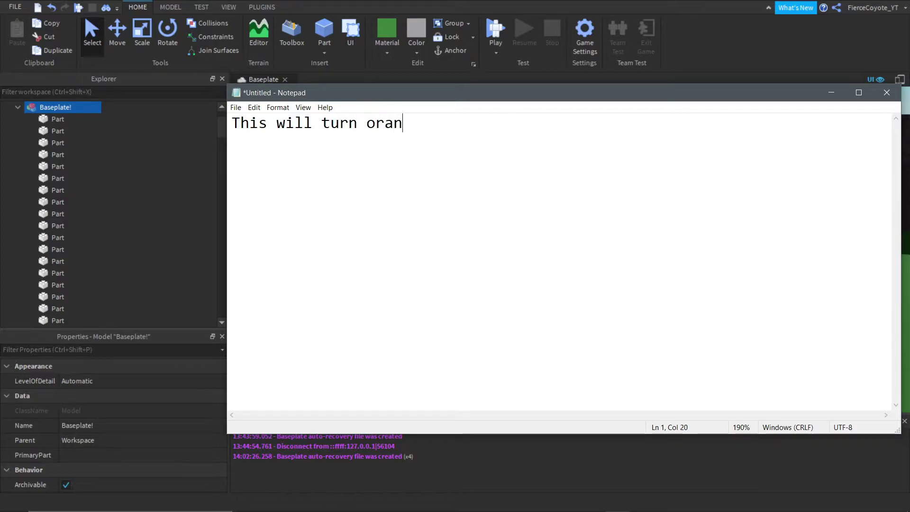
{"action": "type", "text": "ge."}
{"action": "left_click", "coordinate": [377, 124]}
{"action": "key", "text": "BackSpace"}
{"action": "type", "text": "O"}
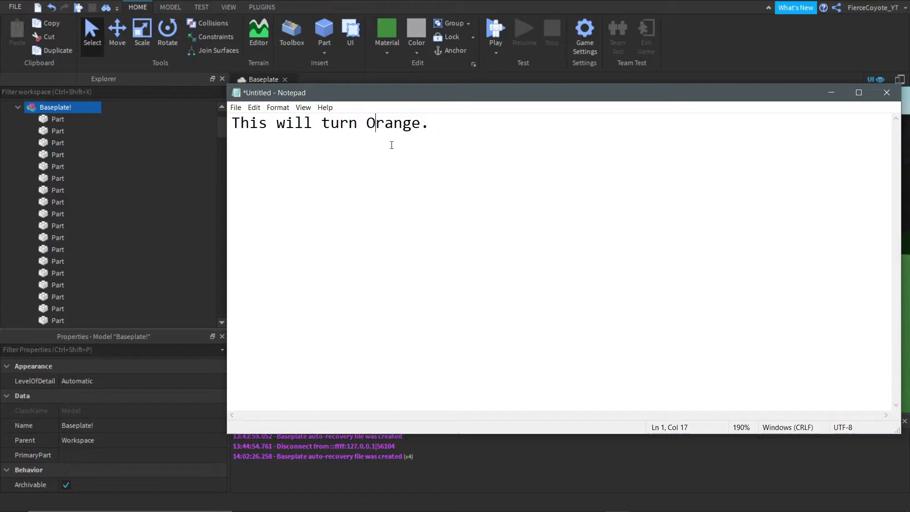
Insert the start of a font tag, "<font color= ", directly before the word Orange.
{"action": "left_click", "coordinate": [366, 125]}
{"action": "type", "text": "<"}
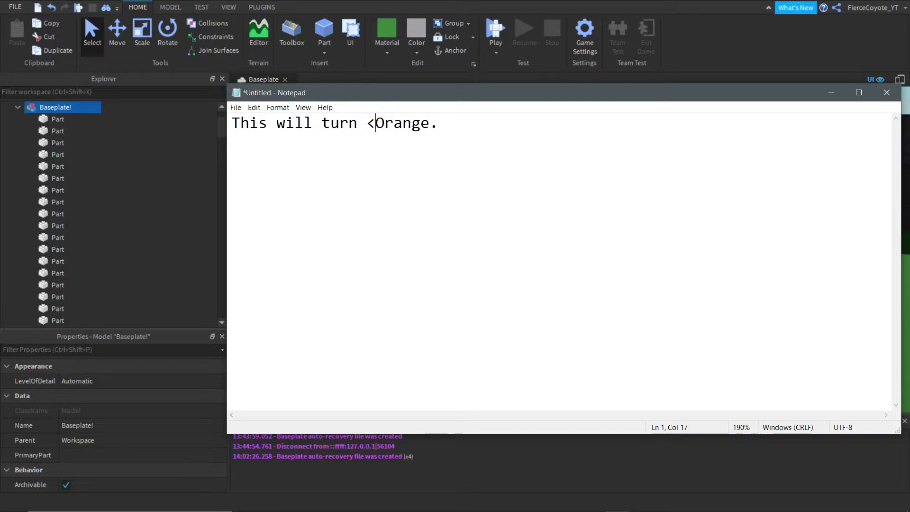
{"action": "type", "text": "font "}
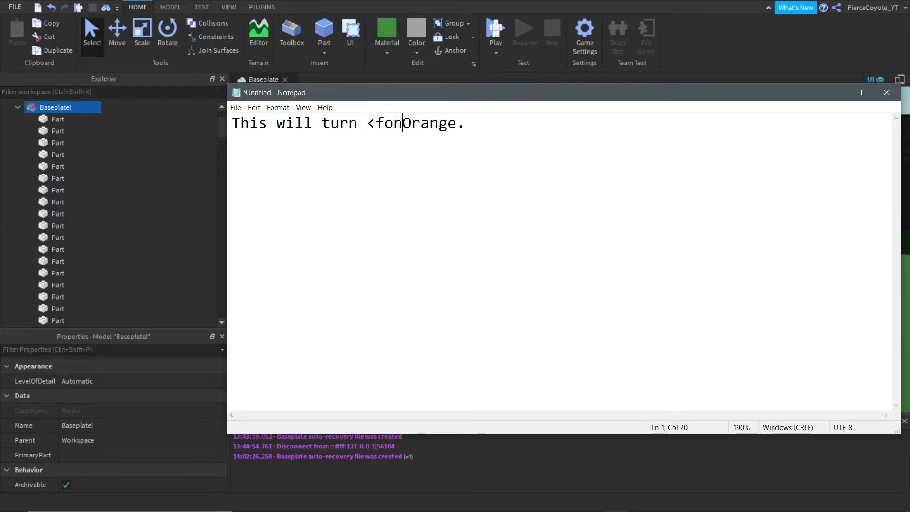
{"action": "type", "text": "color"}
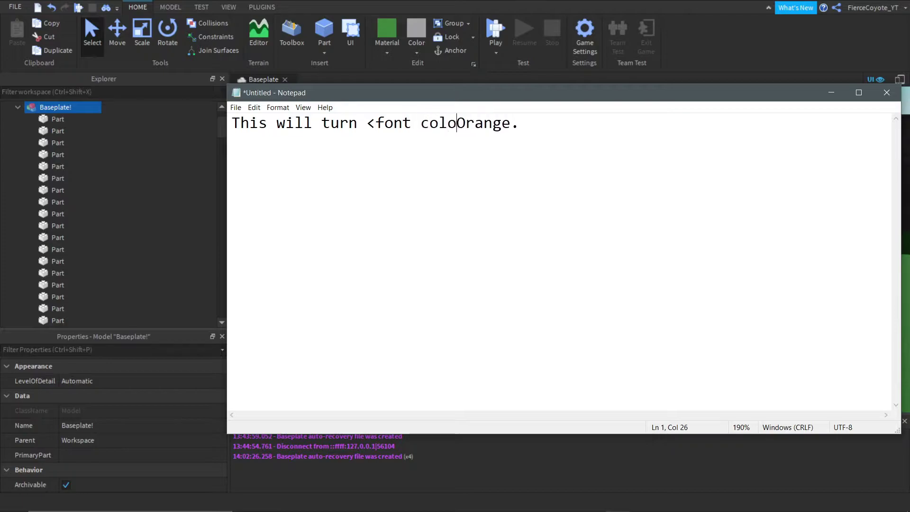
{"action": "key", "text": "BackSpace"}
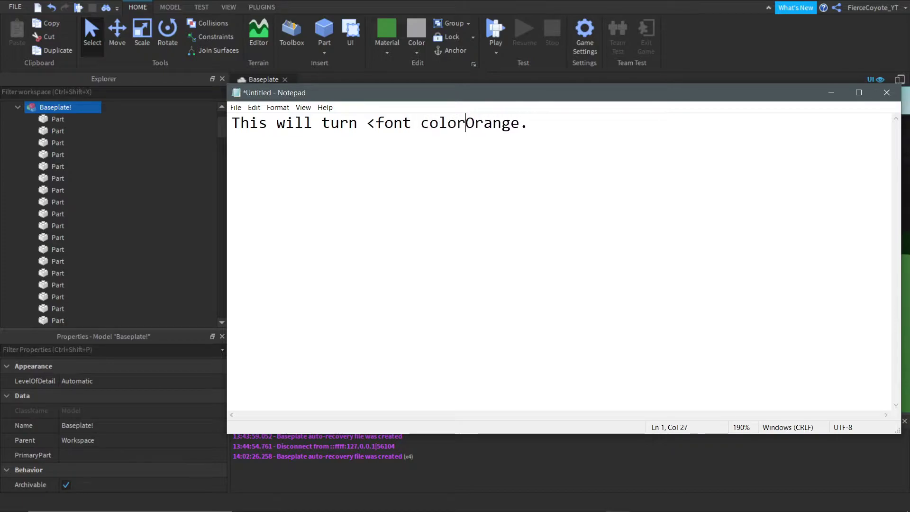
{"action": "type", "text": "="}
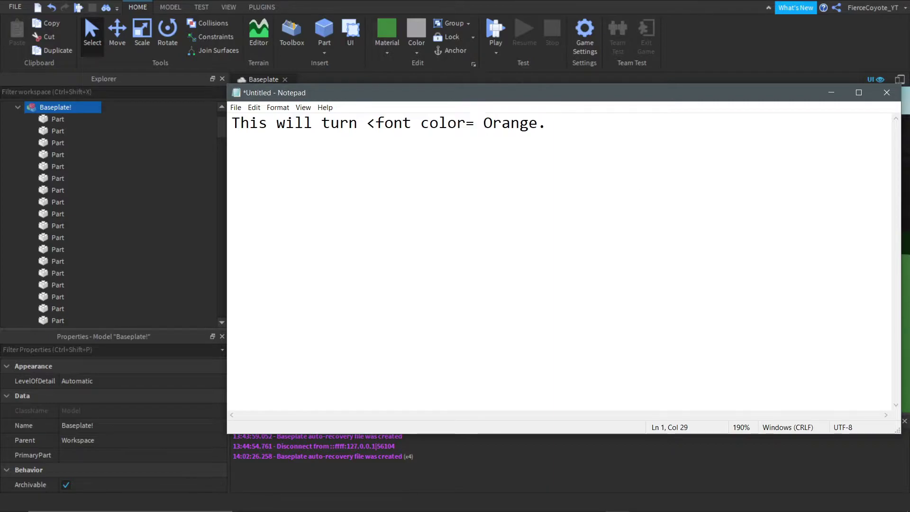
Copy the hex code #FF8400 from the Pixlr color picker in the browser and paste it after "color= " in Notepad.
{"action": "key", "text": "alt+Tab"}
{"action": "left_click", "coordinate": [281, 313]}
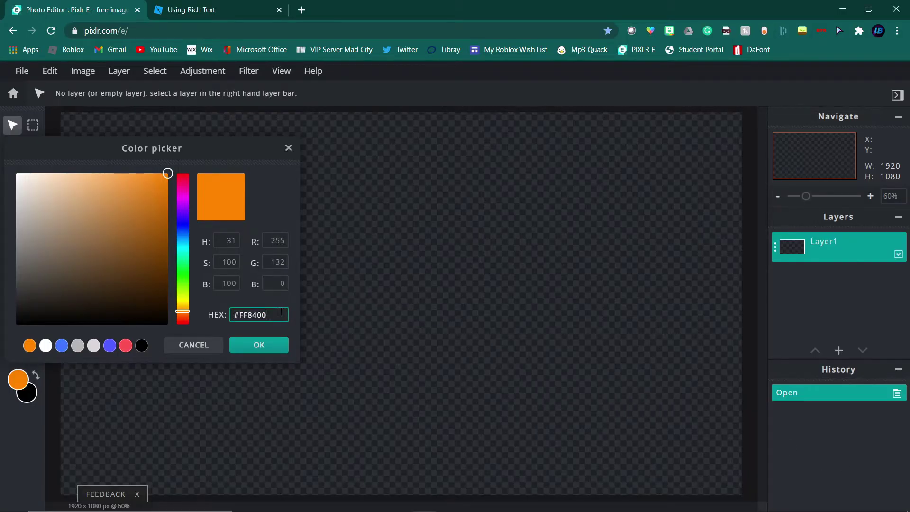
{"action": "left_click_drag", "start_coordinate": [281, 313], "coordinate": [212, 327]}
{"action": "key", "text": "ctrl+c"}
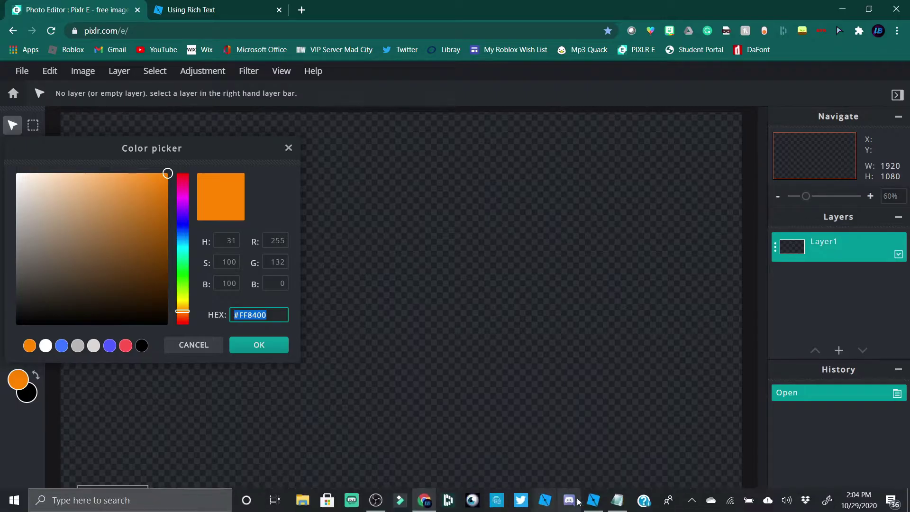
{"action": "left_click", "coordinate": [594, 504]}
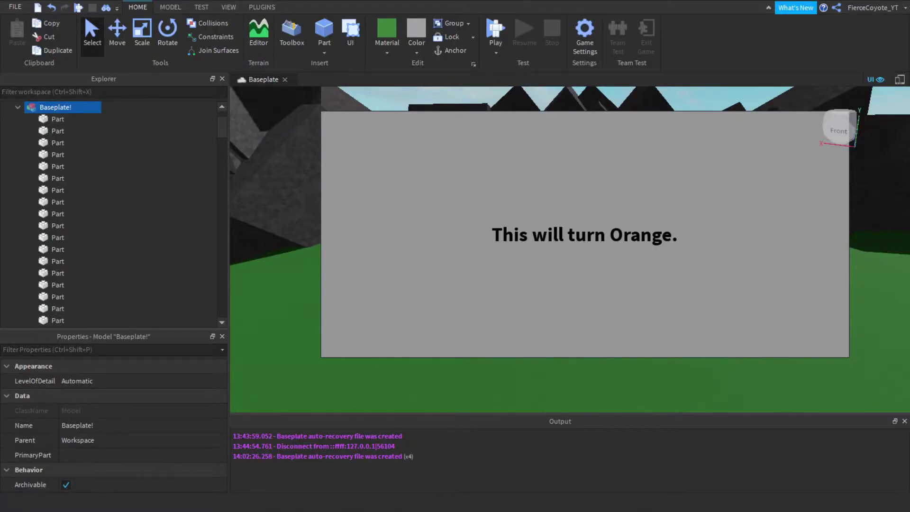
{"action": "key", "text": "alt+Tab"}
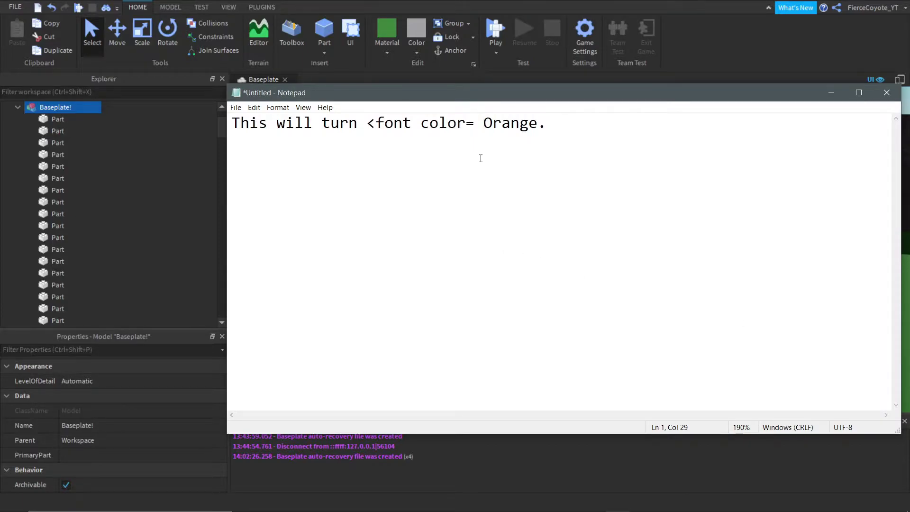
{"action": "key", "text": "ctrl+v"}
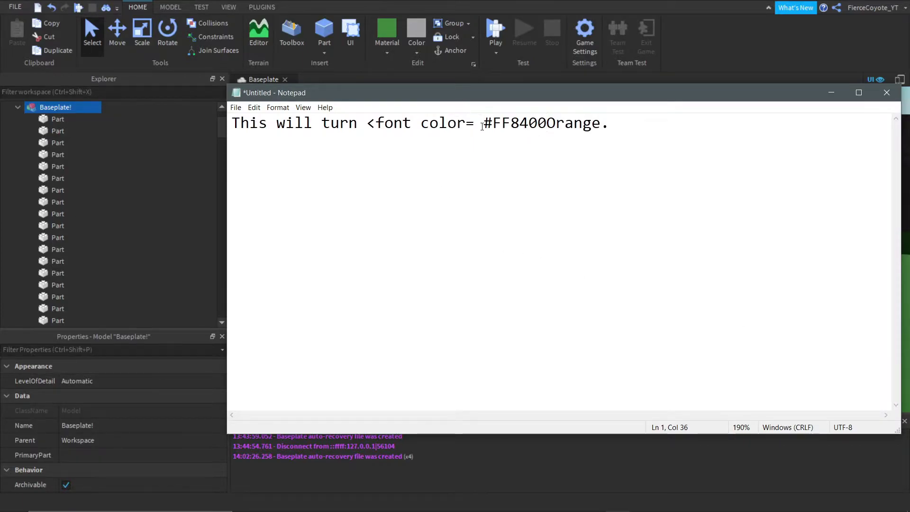
Enclose #FF8400 in double quotes and end the opening font tag with ">" before Orange.
{"action": "left_click", "coordinate": [482, 125]}
{"action": "type", "text": "\""}
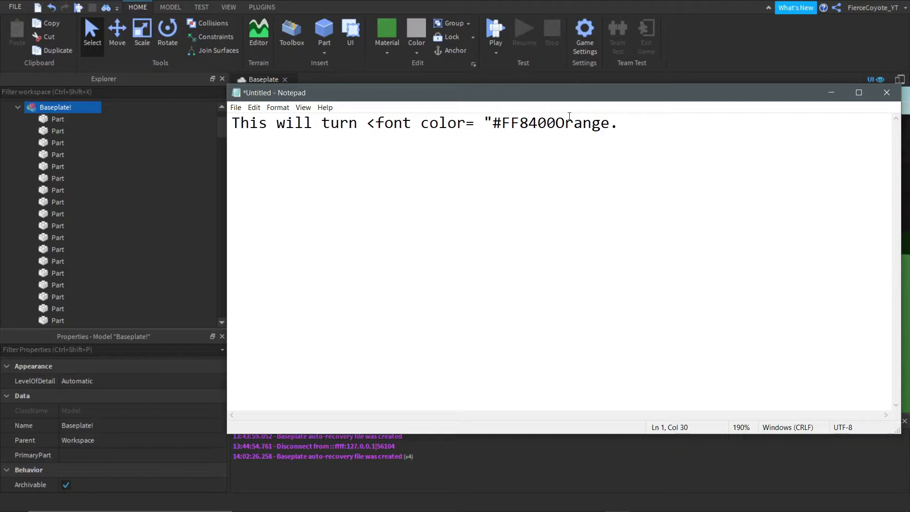
{"action": "left_click", "coordinate": [558, 124]}
{"action": "type", "text": "\""}
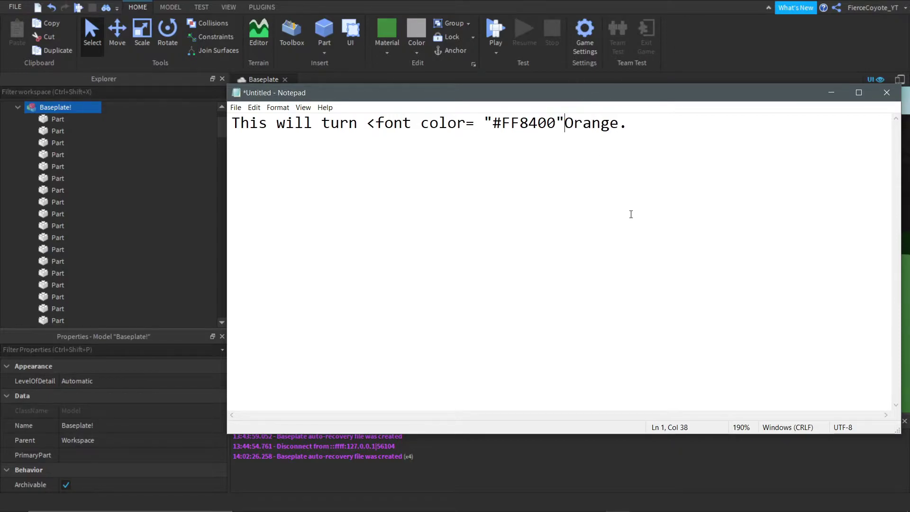
{"action": "type", "text": ">"}
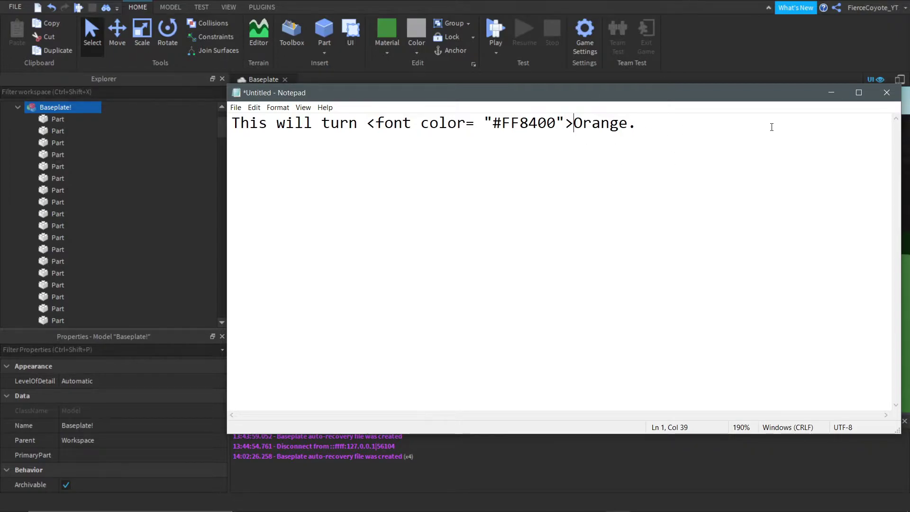
Add the closing tag "</font>" between the word Orange and the final period.
{"action": "left_click", "coordinate": [698, 130]}
{"action": "type", "text": "</font"}
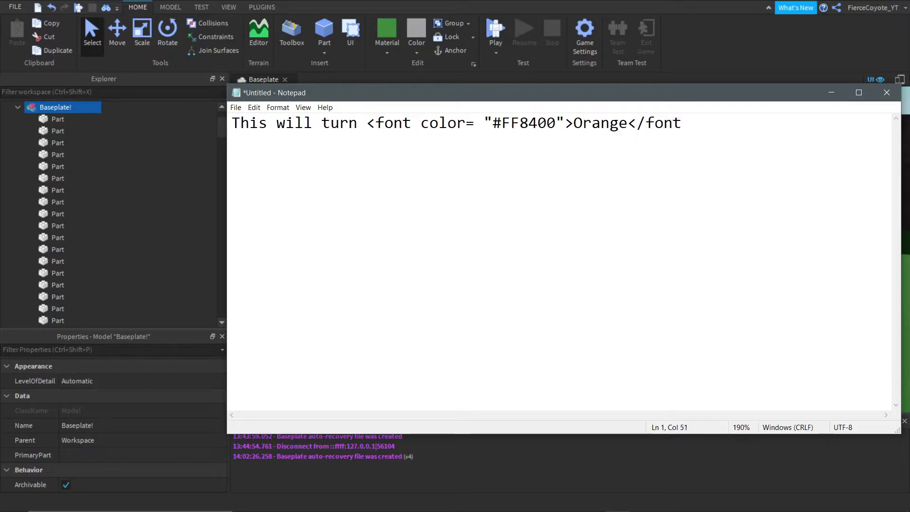
{"action": "type", "text": ">."}
Copy the entire tagged line and minimize Notepad to return to Roblox Studio.
{"action": "left_click_drag", "start_coordinate": [758, 126], "coordinate": [231, 125]}
{"action": "key", "text": "ctrl+c"}
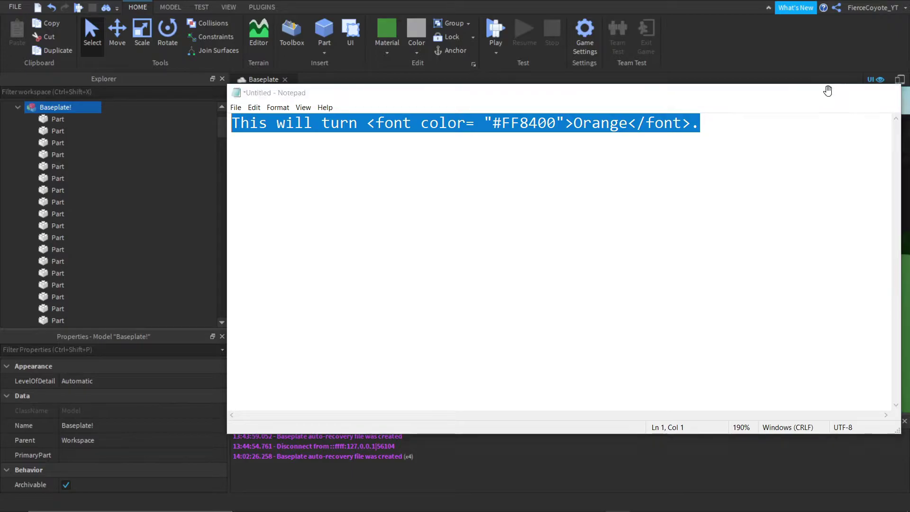
{"action": "left_click", "coordinate": [831, 94]}
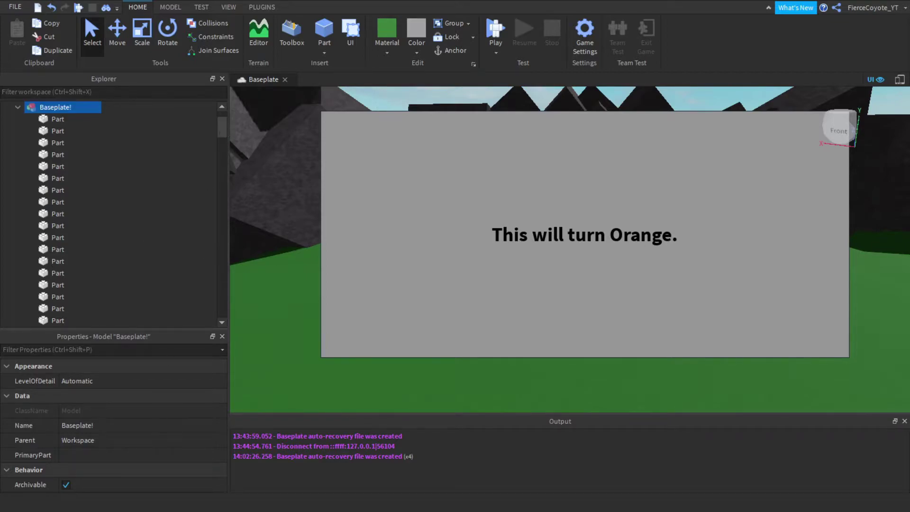
Replace the whole text of the TextLabel under StarterGui's ScreenGui with the copied font-tag line.
{"action": "scroll", "coordinate": [221, 230], "scroll_direction": "down", "scroll_amount": 10}
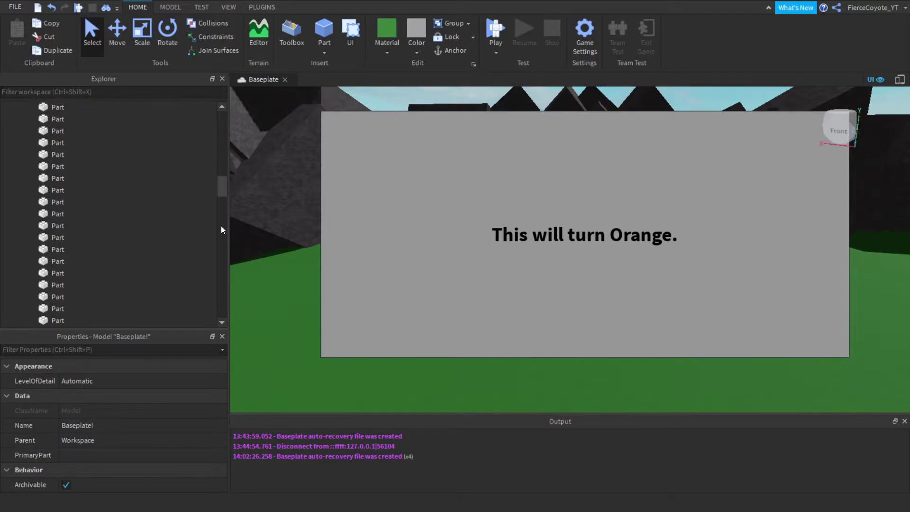
{"action": "scroll", "coordinate": [222, 230], "scroll_direction": "down", "scroll_amount": 15}
{"action": "left_click", "coordinate": [64, 250]}
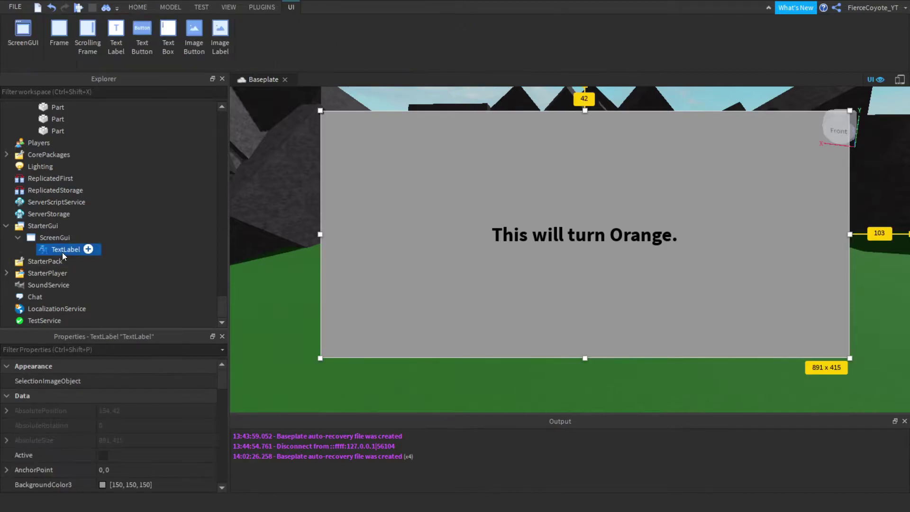
{"action": "double_click", "coordinate": [692, 237]}
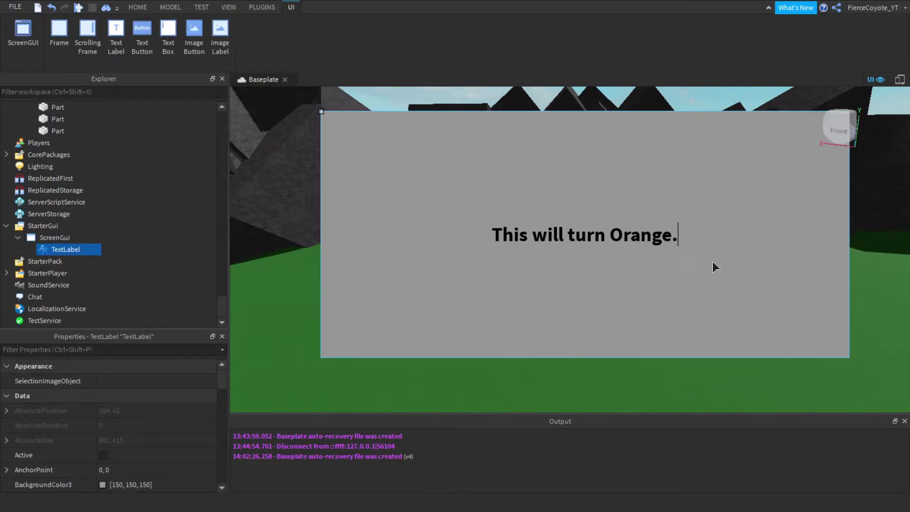
{"action": "key", "text": "BackSpace"}
{"action": "key", "text": "BackSpace"}
{"action": "key", "text": "BackSpace"}
{"action": "key", "text": "BackSpace"}
{"action": "key", "text": "BackSpace"}
{"action": "key", "text": "BackSpace"}
{"action": "key", "text": "BackSpace"}
{"action": "key", "text": "BackSpace"}
{"action": "key", "text": "BackSpace"}
{"action": "key", "text": "BackSpace"}
{"action": "key", "text": "BackSpace"}
{"action": "key", "text": "BackSpace"}
{"action": "key", "text": "BackSpace"}
{"action": "key", "text": "BackSpace"}
{"action": "key", "text": "BackSpace"}
{"action": "key", "text": "BackSpace"}
{"action": "key", "text": "BackSpace"}
{"action": "key", "text": "BackSpace"}
{"action": "key", "text": "BackSpace"}
{"action": "key", "text": "BackSpace"}
{"action": "key", "text": "BackSpace"}
{"action": "key", "text": "BackSpace"}
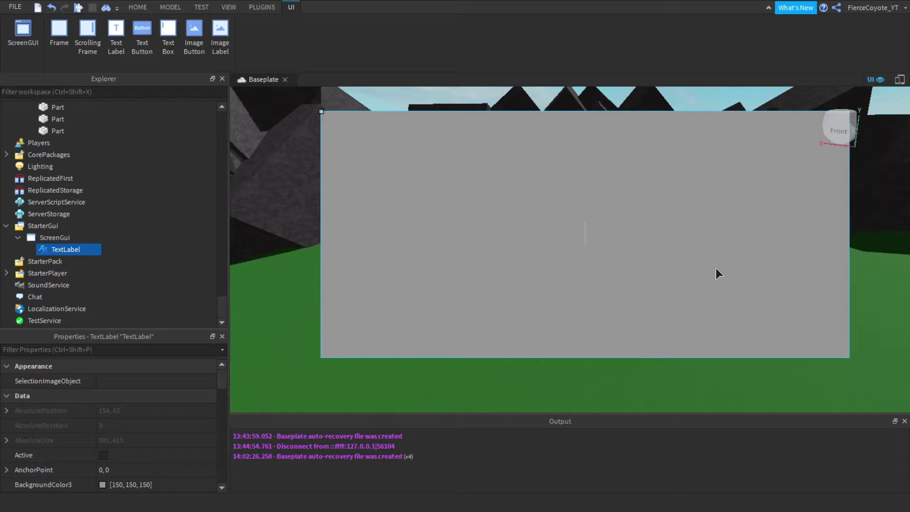
{"action": "key", "text": "ctrl+v"}
{"action": "key", "text": "Return"}
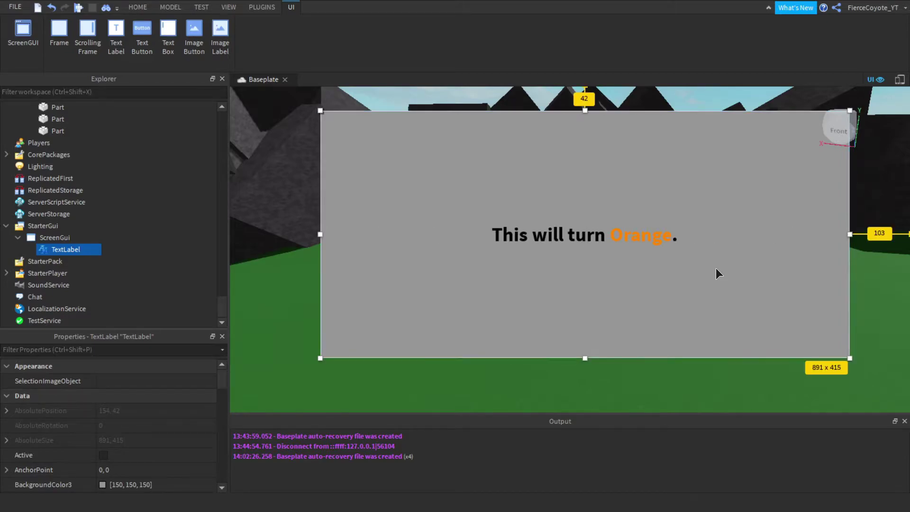
Float the TextLabel's Properties panel over the viewport and enlarge it to show the RichText property.
{"action": "scroll", "coordinate": [122, 422], "scroll_direction": "down", "scroll_amount": 10}
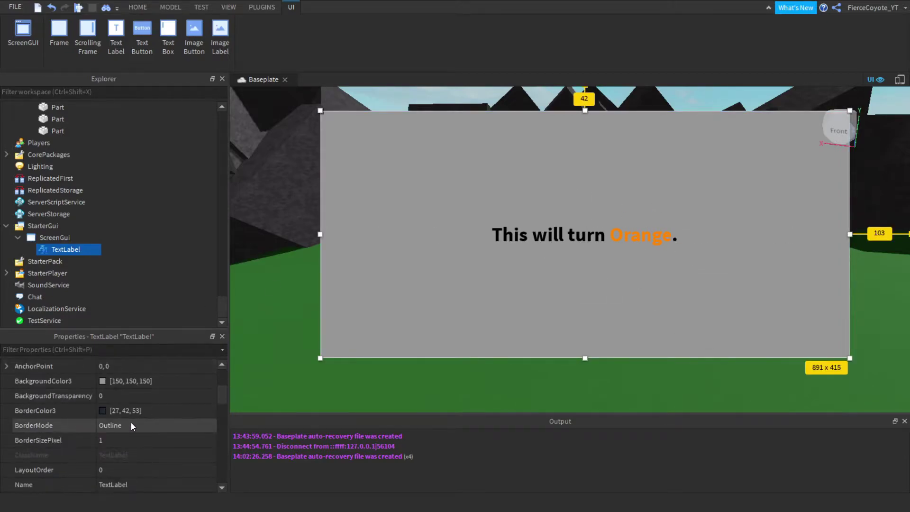
{"action": "scroll", "coordinate": [119, 422], "scroll_direction": "down", "scroll_amount": 3}
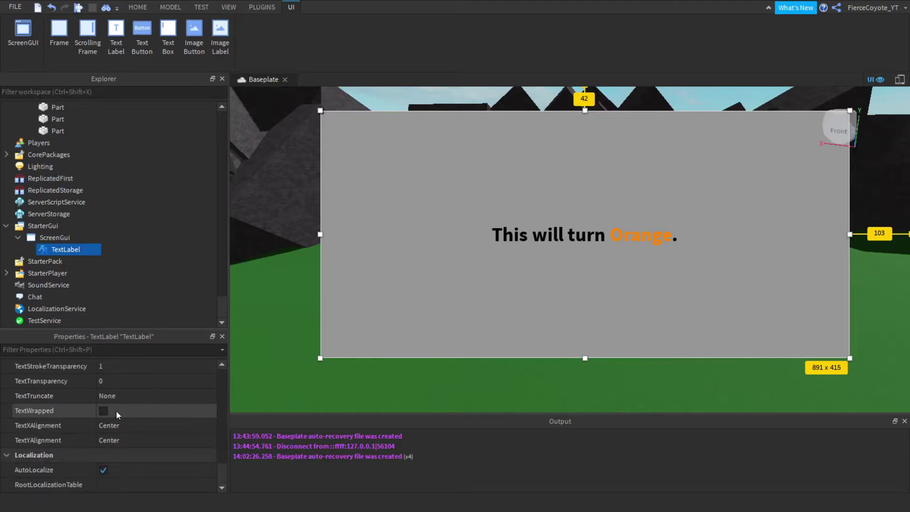
{"action": "left_click_drag", "start_coordinate": [137, 334], "coordinate": [452, 172]}
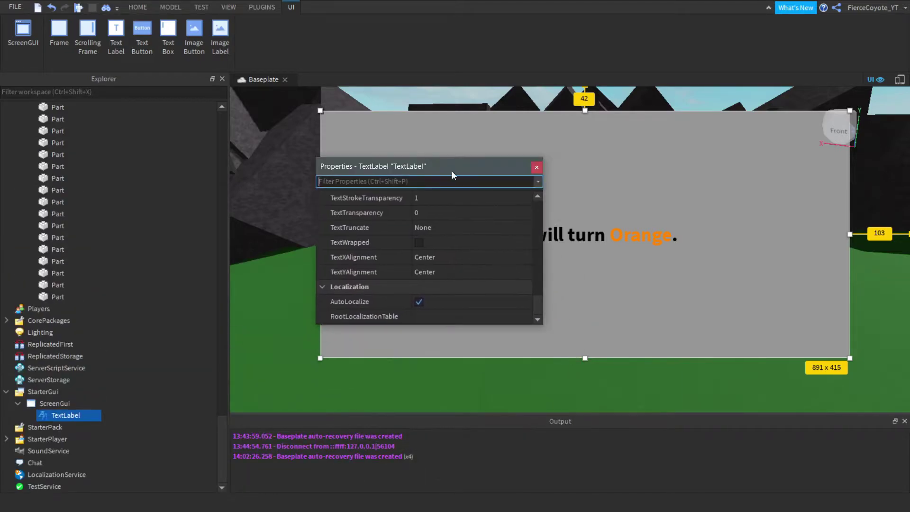
{"action": "left_click_drag", "start_coordinate": [434, 346], "coordinate": [412, 458]}
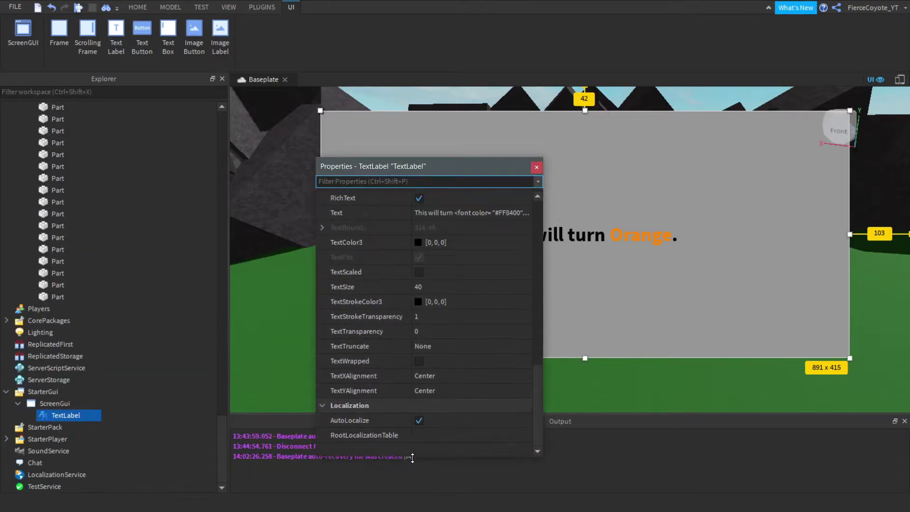
{"action": "left_click_drag", "start_coordinate": [427, 173], "coordinate": [437, 96]}
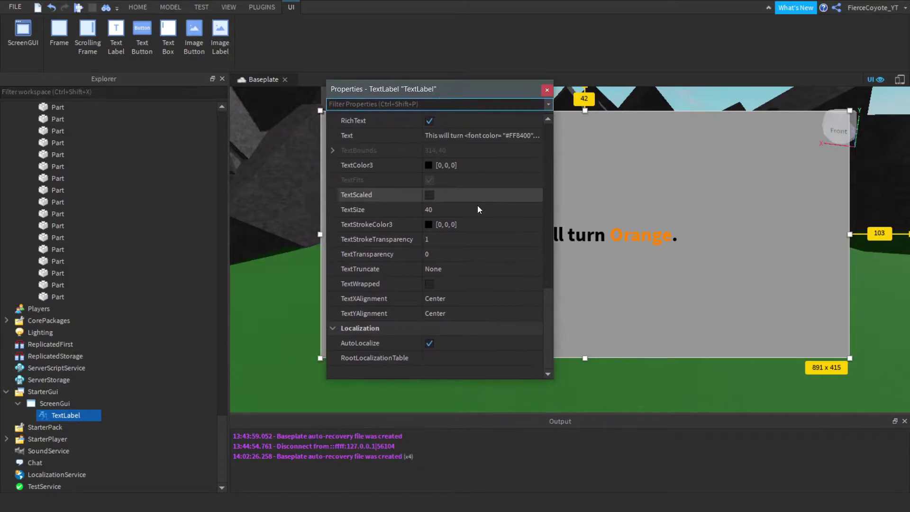
{"action": "scroll", "coordinate": [468, 203], "scroll_direction": "up", "scroll_amount": 3}
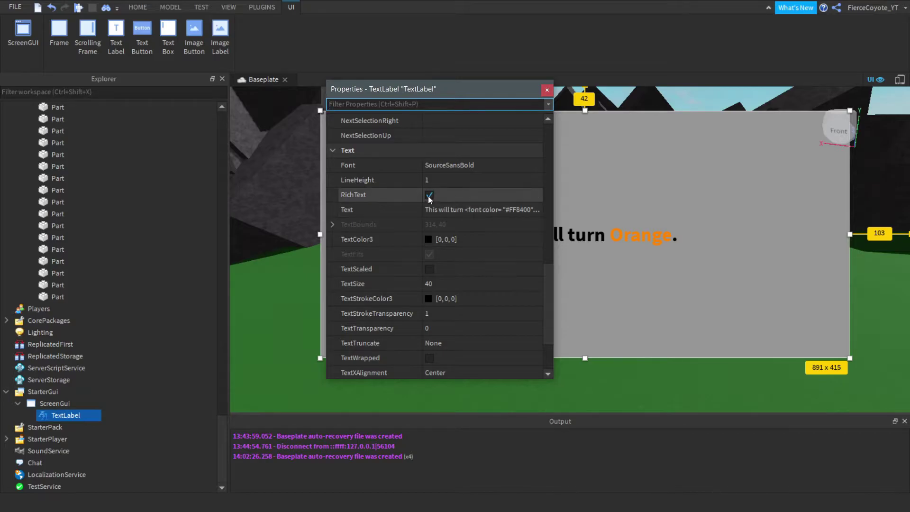
Turn RichText off and back on to compare the label's appearance, and dock the Properties panel beneath the Explorer.
{"action": "left_click", "coordinate": [429, 195]}
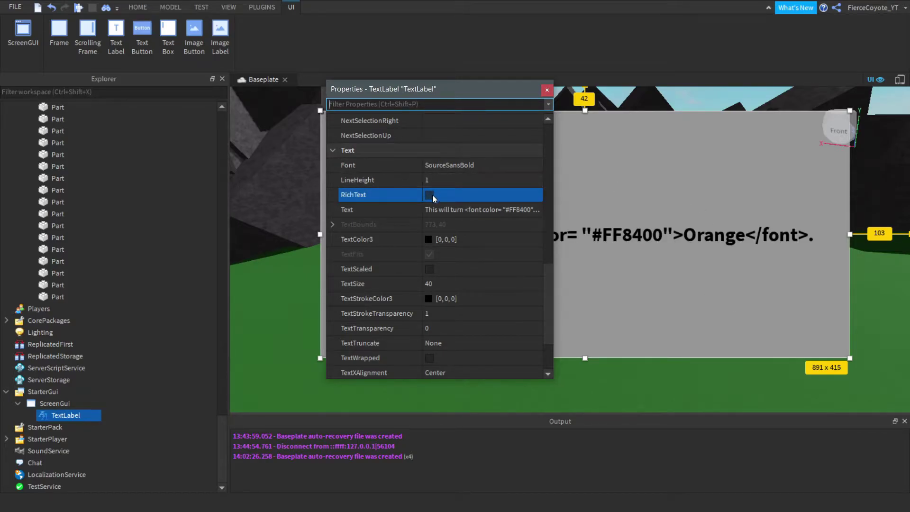
{"action": "left_click", "coordinate": [430, 194]}
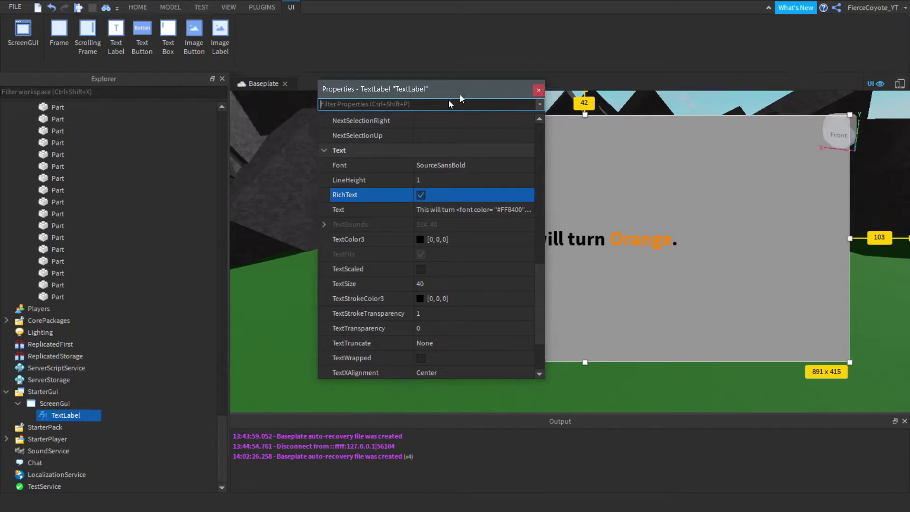
{"action": "left_click_drag", "start_coordinate": [448, 90], "coordinate": [149, 279]}
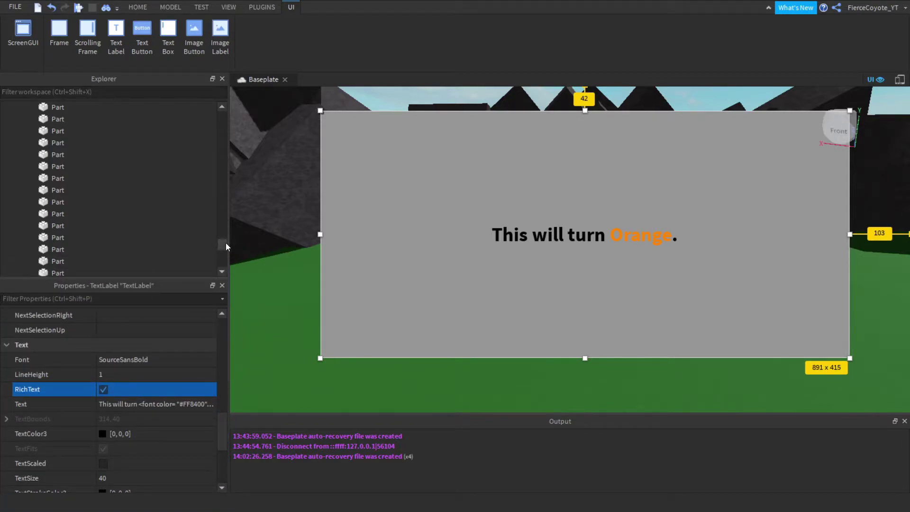
{"action": "scroll", "coordinate": [225, 244], "scroll_direction": "down", "scroll_amount": 5}
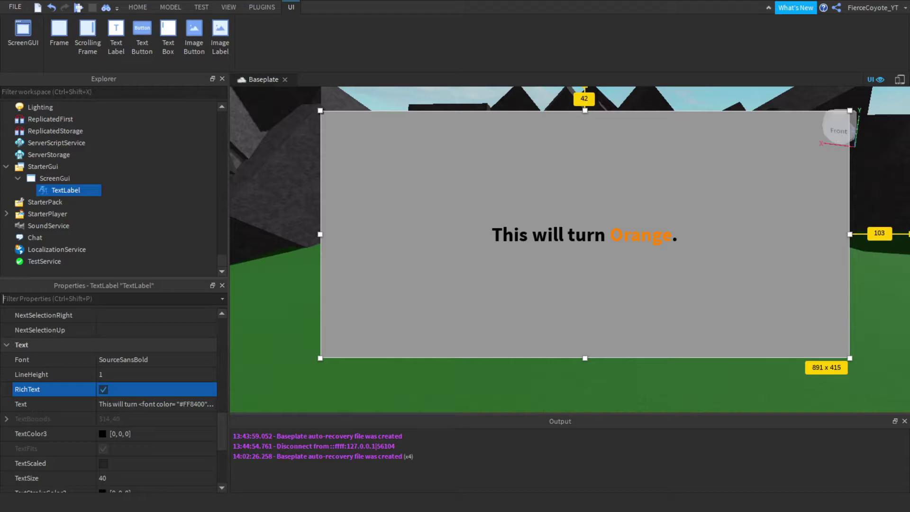
Switch to Notepad and begin a second tag directly before Orange by inserting "<font ".
{"action": "key", "text": "alt+Tab"}
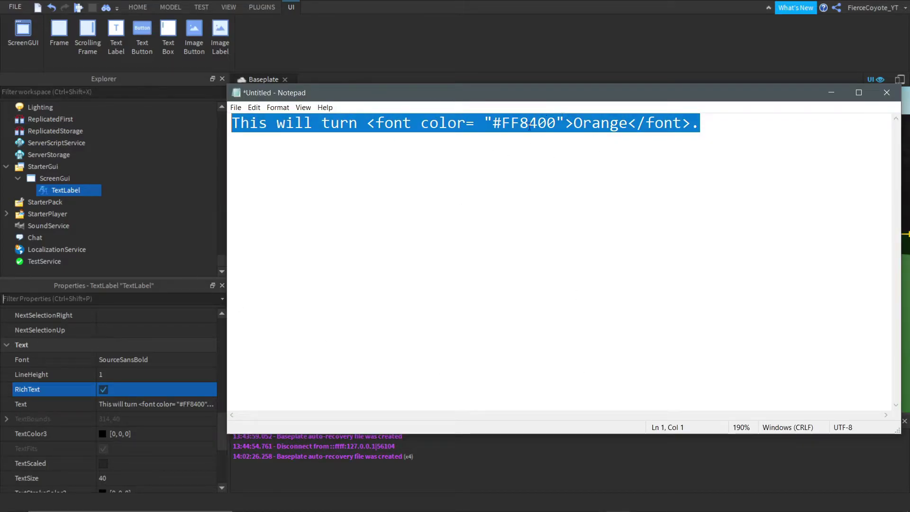
{"action": "left_click", "coordinate": [575, 124]}
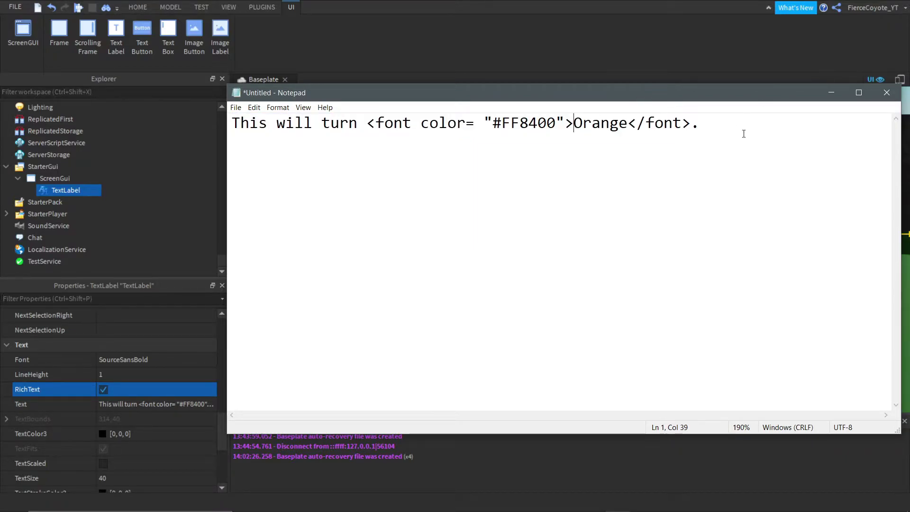
{"action": "type", "text": "<"}
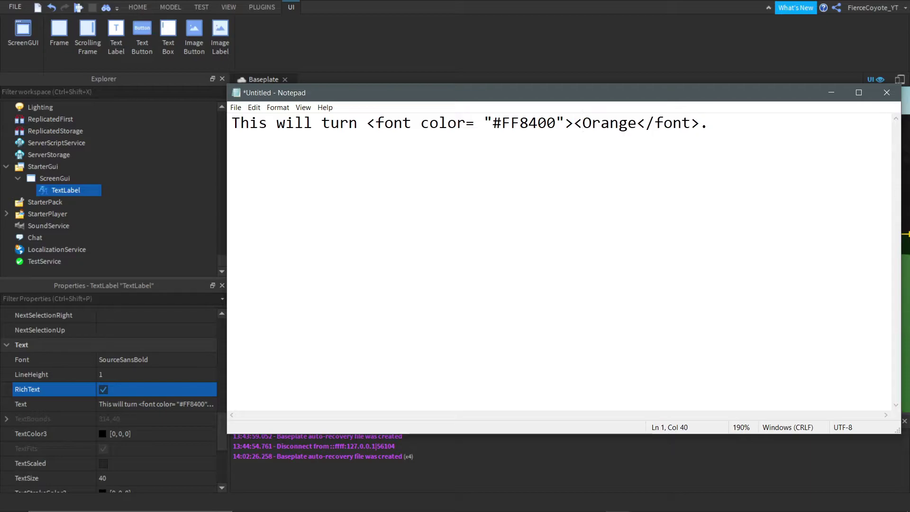
{"action": "type", "text": "font"}
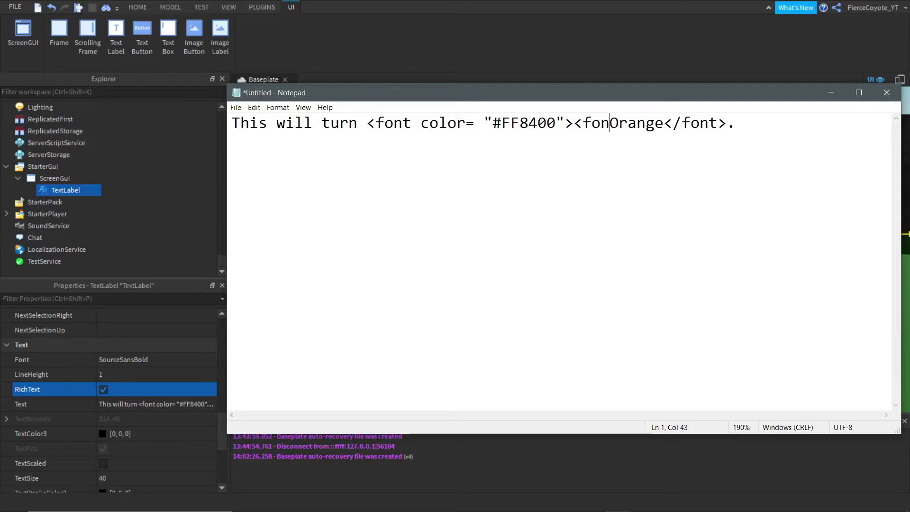
{"action": "key", "text": "BackSpace"}
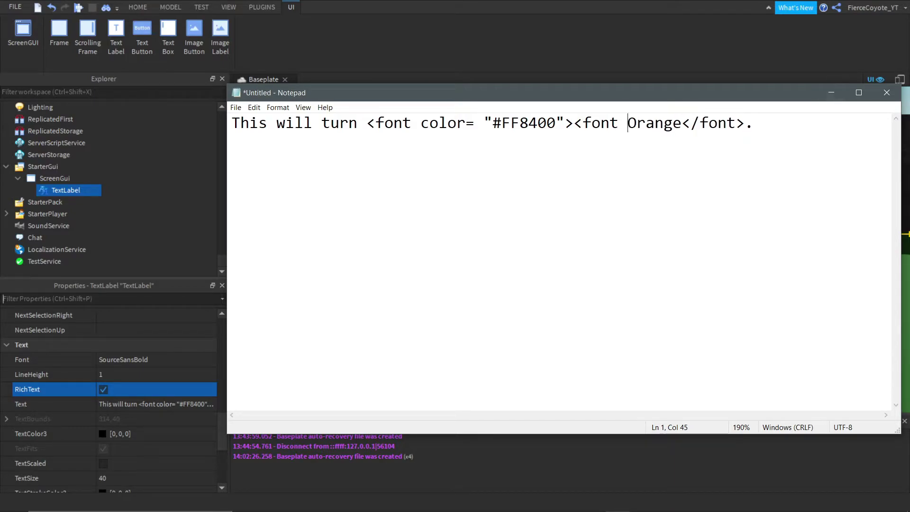
Check the font face tag in the Supported Tags table on the Roblox Developer rich text page and return to Notepad.
{"action": "key", "text": "alt+Tab"}
{"action": "left_click", "coordinate": [188, 3]}
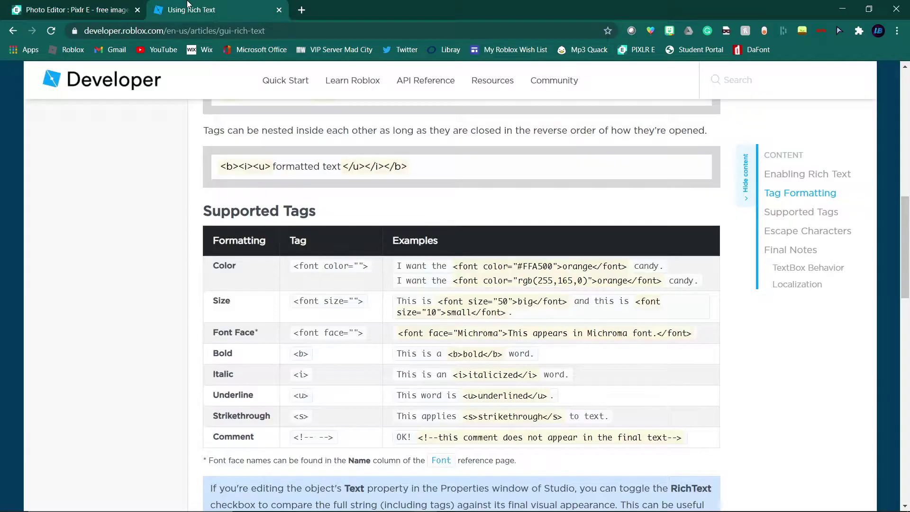
{"action": "left_click", "coordinate": [45, 7]}
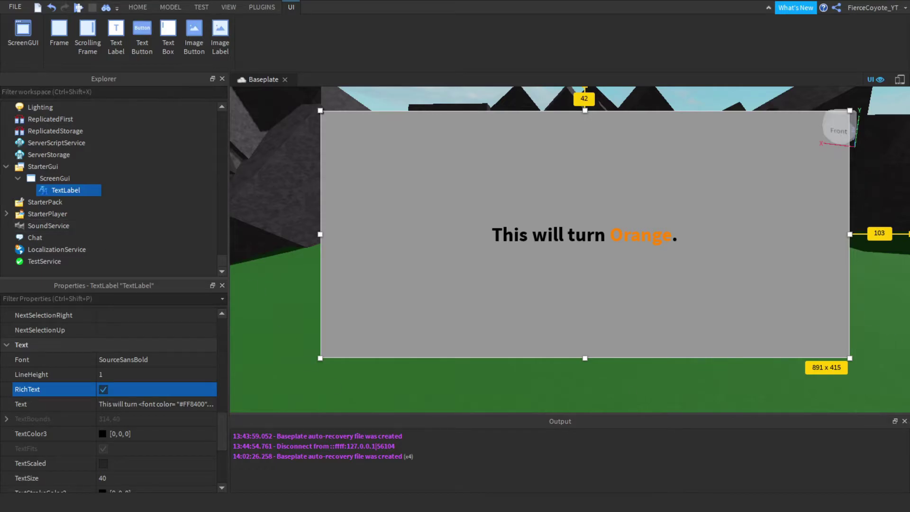
{"action": "key", "text": "alt+Tab"}
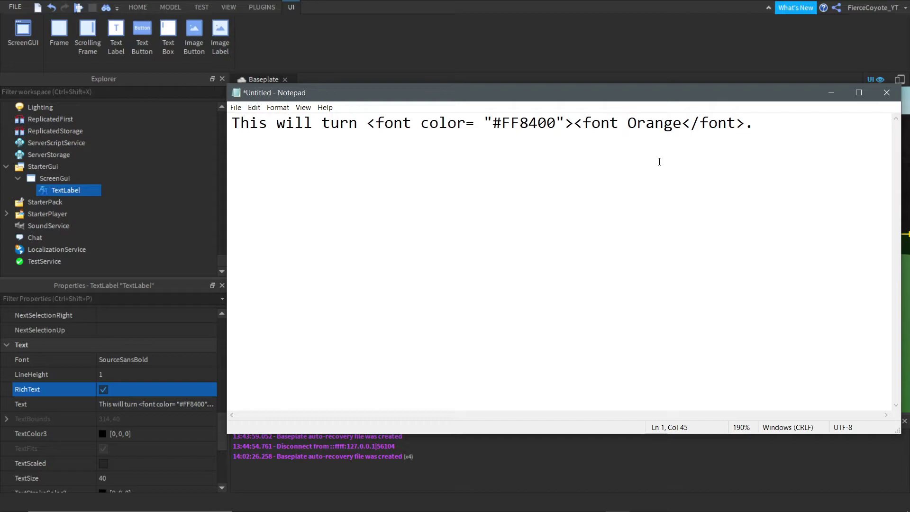
Add the face attribute to the second font tag, with an equals sign and an opening double quote.
{"action": "type", "text": "face"}
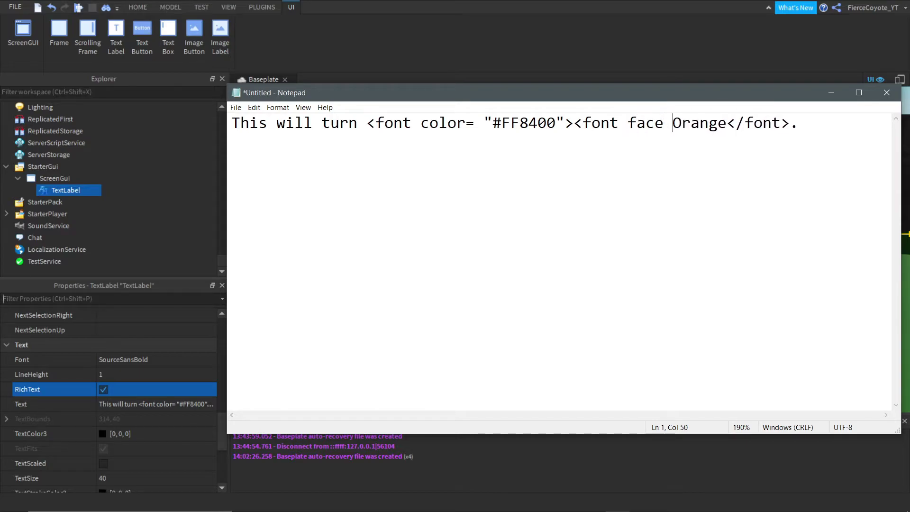
{"action": "type", "text": " \""}
{"action": "key", "text": "Left"}
{"action": "key", "text": "Left"}
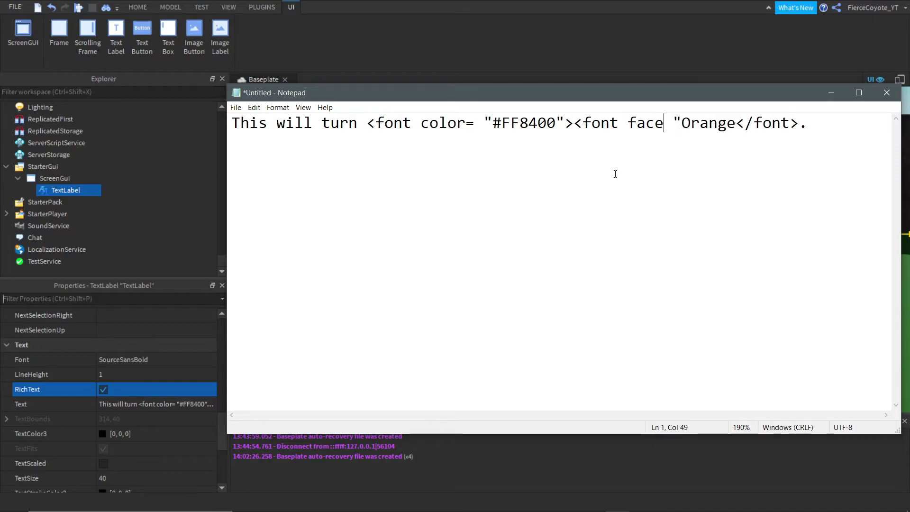
{"action": "type", "text": "="}
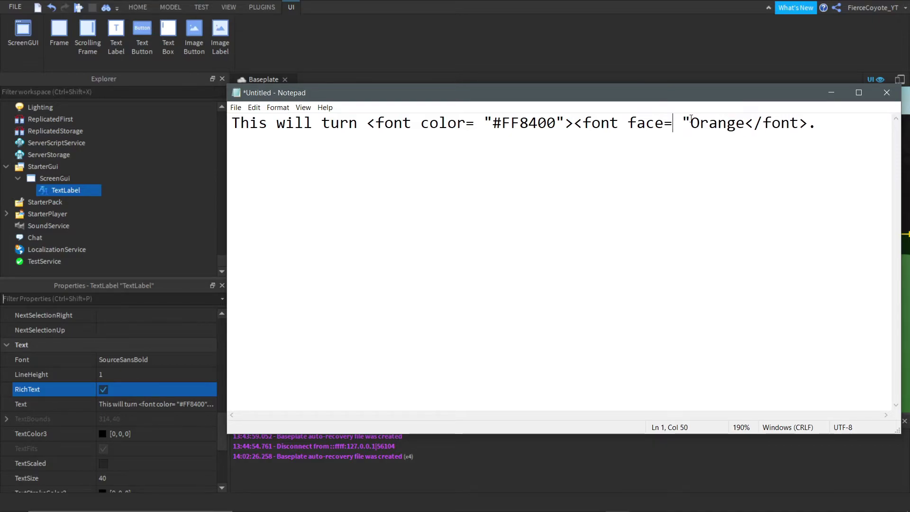
Enter Creepster as the font face, and end the tag with a closing double quote and ">" before Orange.
{"action": "left_click", "coordinate": [692, 122]}
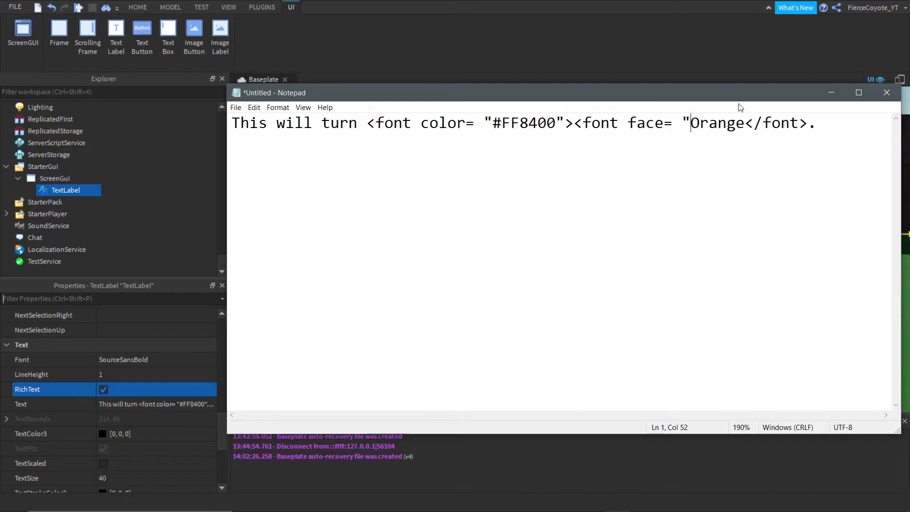
{"action": "type", "text": "Cr"}
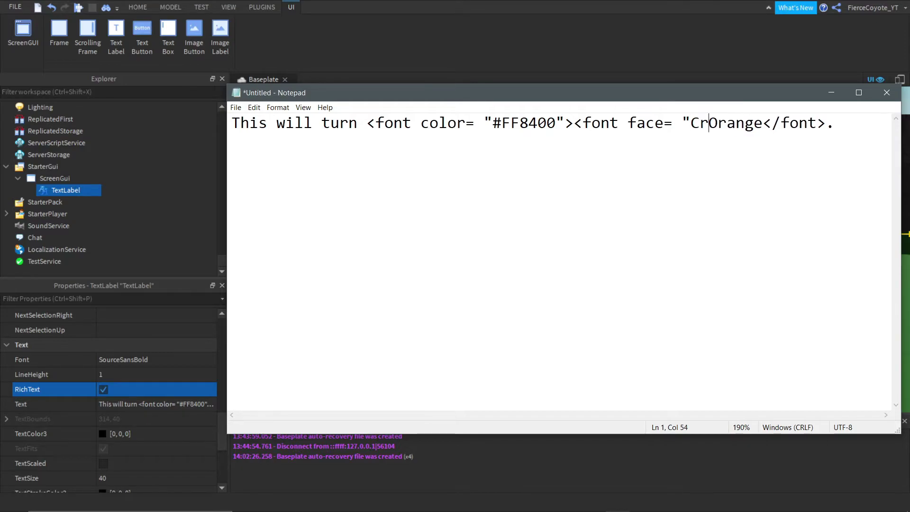
{"action": "type", "text": "eepst"}
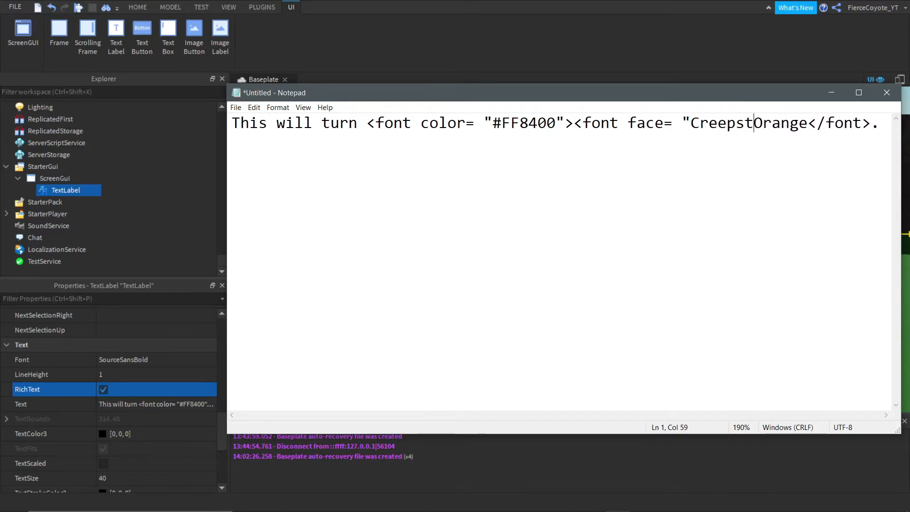
{"action": "type", "text": "er\""}
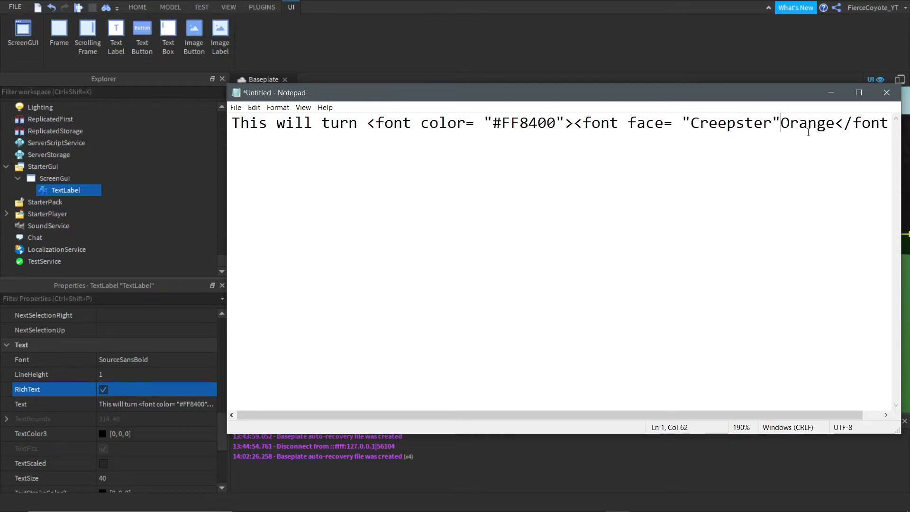
{"action": "type", "text": ">"}
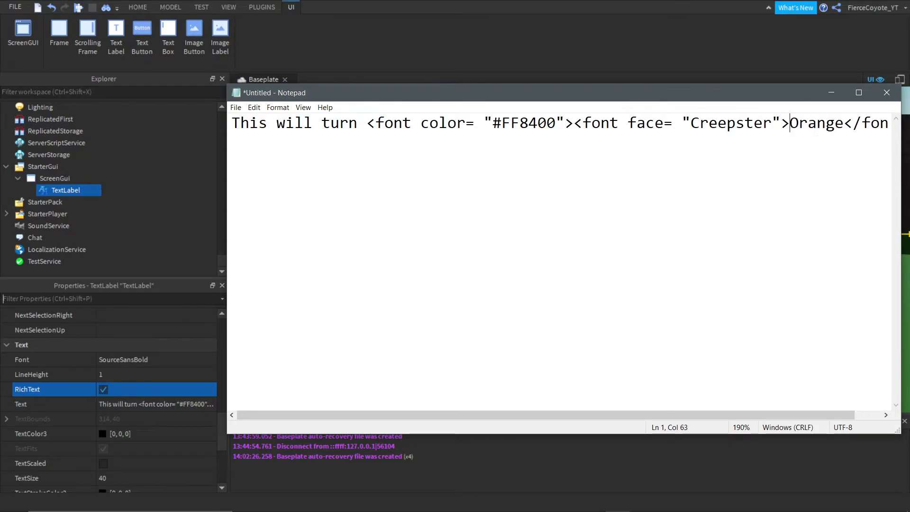
{"action": "key", "text": "Right"}
{"action": "key", "text": "End"}
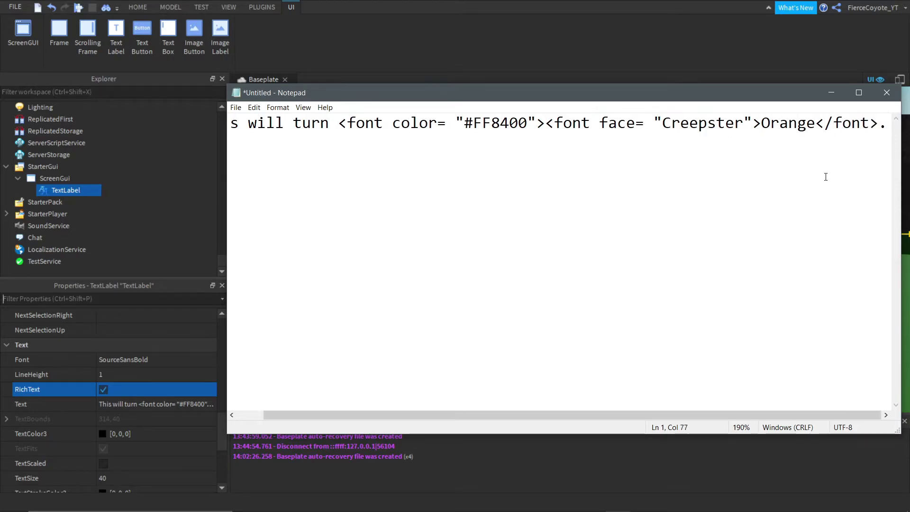
{"action": "key", "text": "BackSpace"}
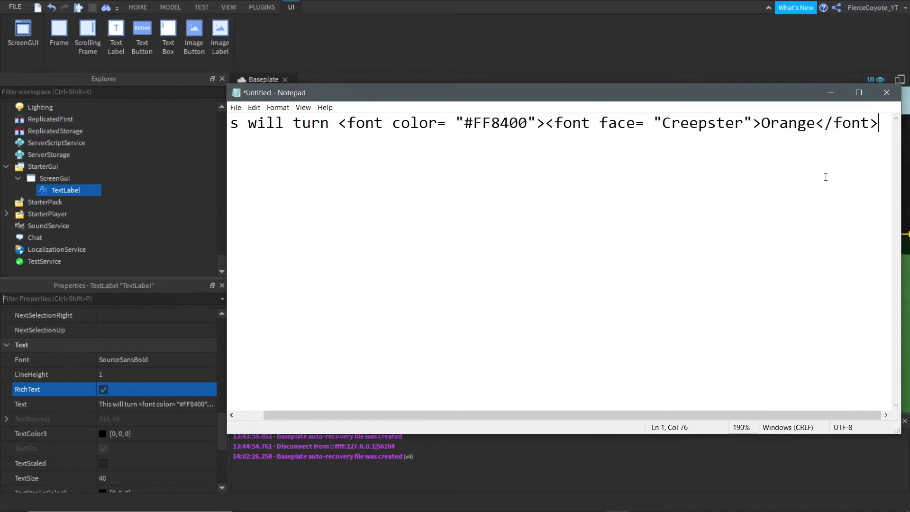
{"action": "type", "text": "."}
Copy the whole line with the color and Creepster face tags, and minimize Notepad to return to Roblox Studio.
{"action": "left_click", "coordinate": [710, 137]}
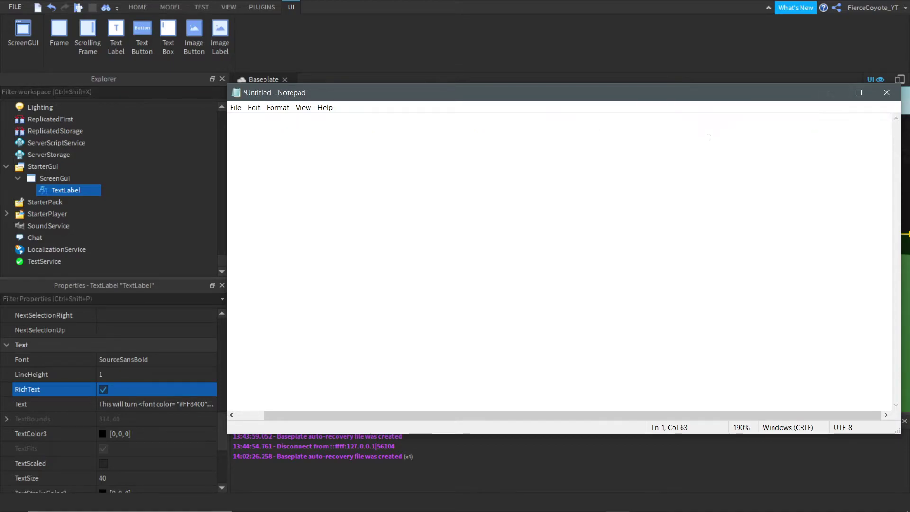
{"action": "key", "text": "ctrl+a"}
{"action": "key", "text": "ctrl+c"}
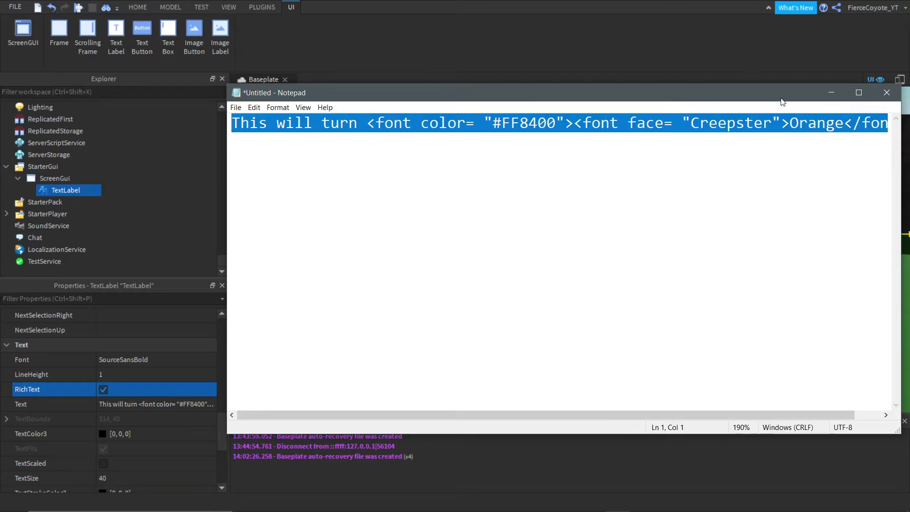
{"action": "left_click", "coordinate": [831, 93]}
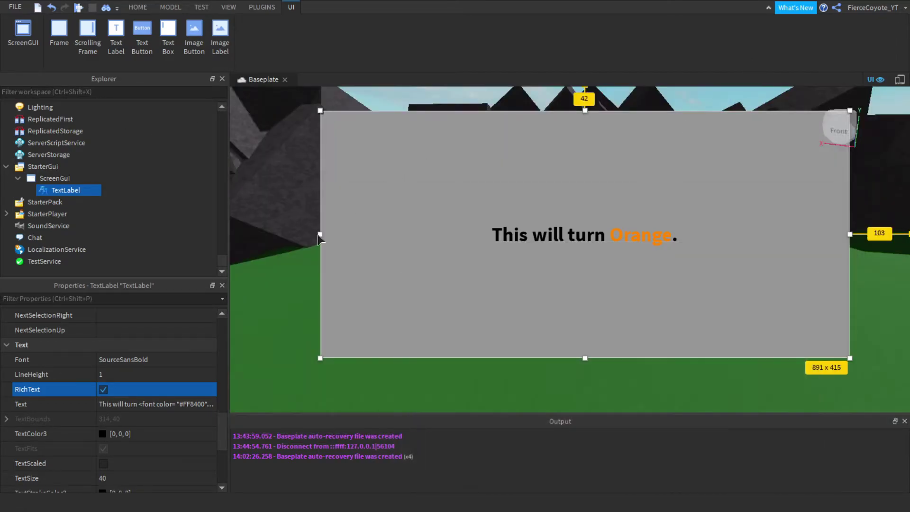
Clear the TextLabel's existing text and replace it with the copied line containing the color and face tags.
{"action": "double_click", "coordinate": [700, 240]}
{"action": "key", "text": "BackSpace"}
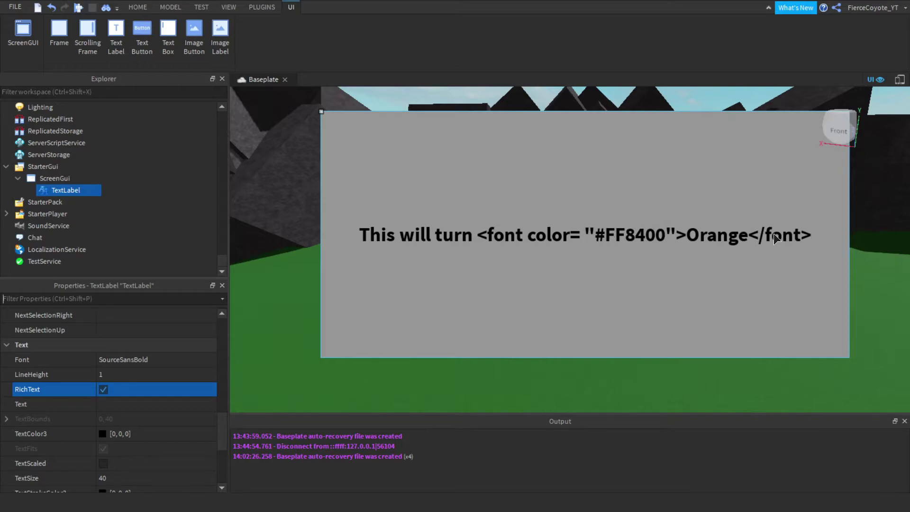
{"action": "key", "text": "BackSpace"}
{"action": "key", "text": "BackSpace"}
{"action": "key", "text": "BackSpace"}
{"action": "key", "text": "BackSpace"}
{"action": "key", "text": "BackSpace"}
{"action": "key", "text": "BackSpace"}
{"action": "key", "text": "BackSpace"}
{"action": "key", "text": "BackSpace"}
{"action": "key", "text": "BackSpace"}
{"action": "key", "text": "BackSpace"}
{"action": "key", "text": "BackSpace"}
{"action": "key", "text": "BackSpace"}
{"action": "key", "text": "BackSpace"}
{"action": "key", "text": "BackSpace"}
{"action": "key", "text": "BackSpace"}
{"action": "key", "text": "BackSpace"}
{"action": "key", "text": "BackSpace"}
{"action": "key", "text": "BackSpace"}
{"action": "key", "text": "BackSpace"}
{"action": "key", "text": "BackSpace"}
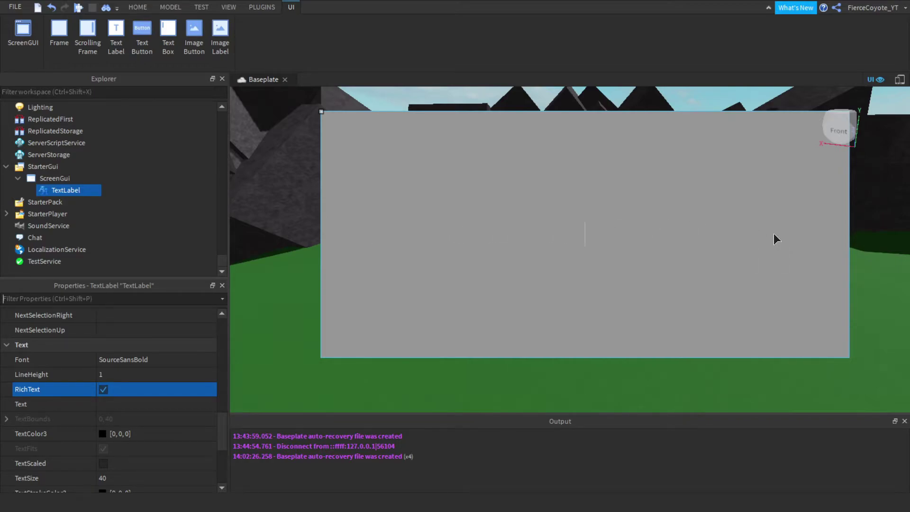
{"action": "key", "text": "ctrl+v"}
{"action": "key", "text": "Return"}
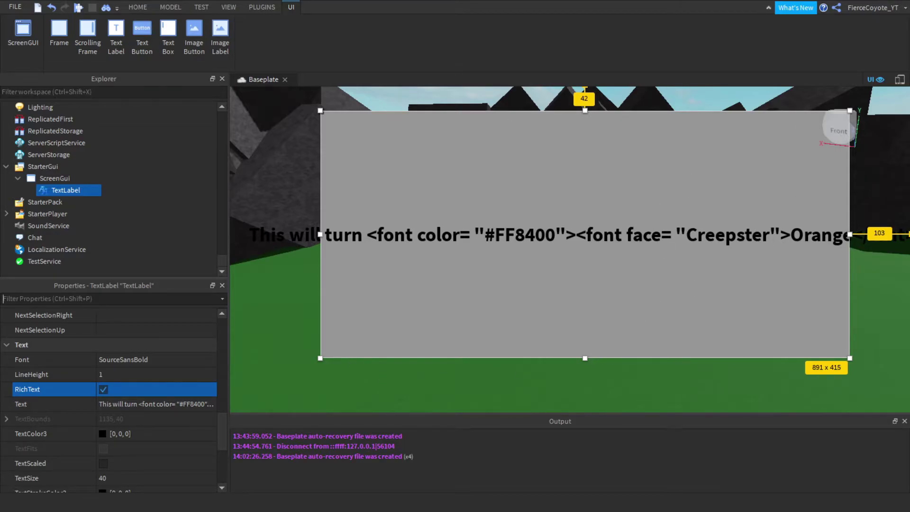
Switch to Notepad and add a second closing </font> tag at the end of the line, before the final period.
{"action": "key", "text": "alt+Tab"}
{"action": "left_click", "coordinate": [818, 134]}
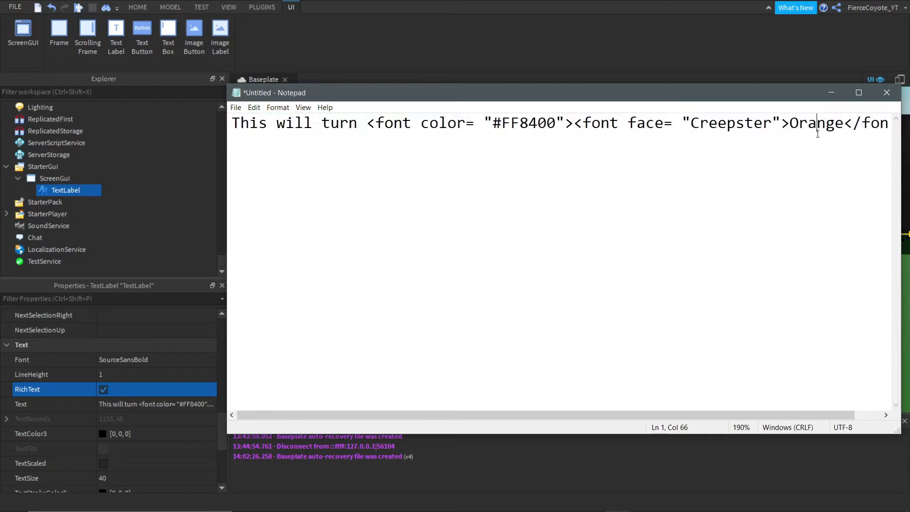
{"action": "key", "text": "Right"}
{"action": "key", "text": "Right"}
{"action": "key", "text": "Right"}
{"action": "key", "text": "Right"}
{"action": "key", "text": "Right"}
{"action": "key", "text": "Right"}
{"action": "key", "text": "Right"}
{"action": "key", "text": "Right"}
{"action": "key", "text": "Right"}
{"action": "key", "text": "Right"}
{"action": "key", "text": "Right"}
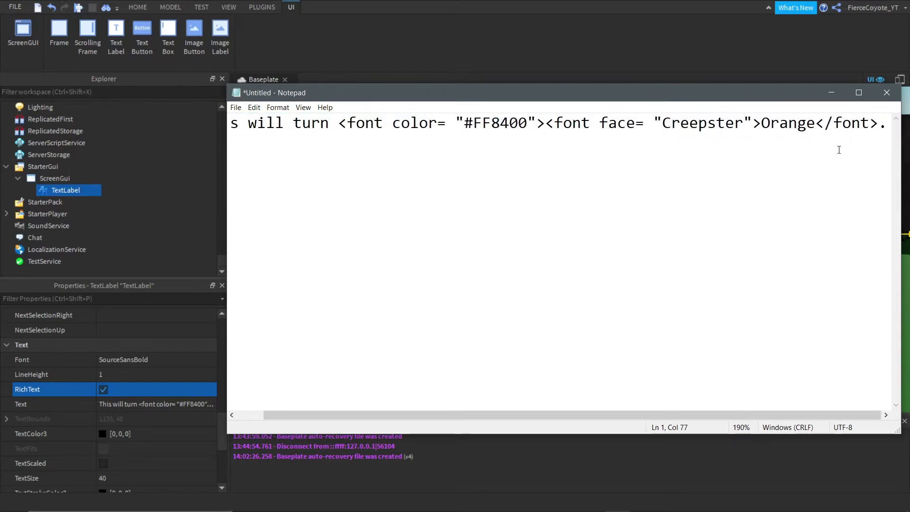
{"action": "key", "text": "BackSpace"}
{"action": "type", "text": "<font"}
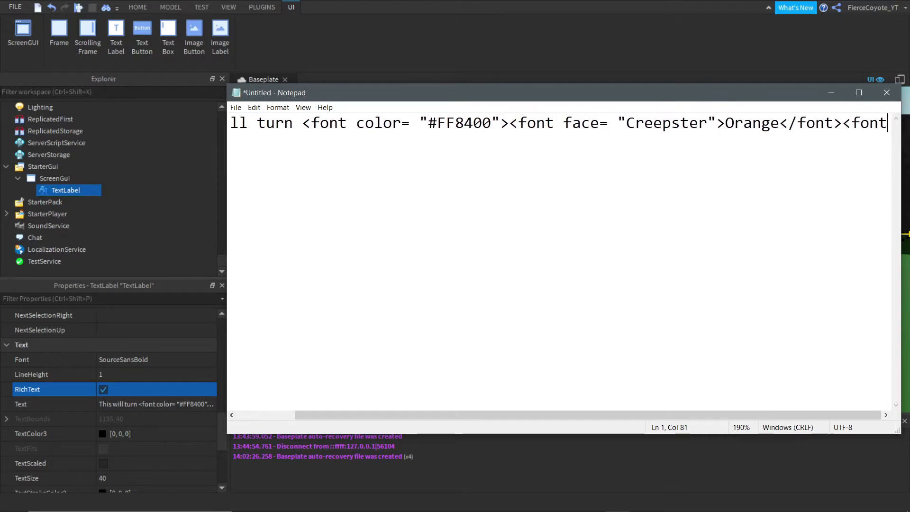
{"action": "key", "text": "BackSpace"}
{"action": "key", "text": "BackSpace"}
{"action": "key", "text": "BackSpace"}
{"action": "key", "text": "BackSpace"}
{"action": "type", "text": "/font"}
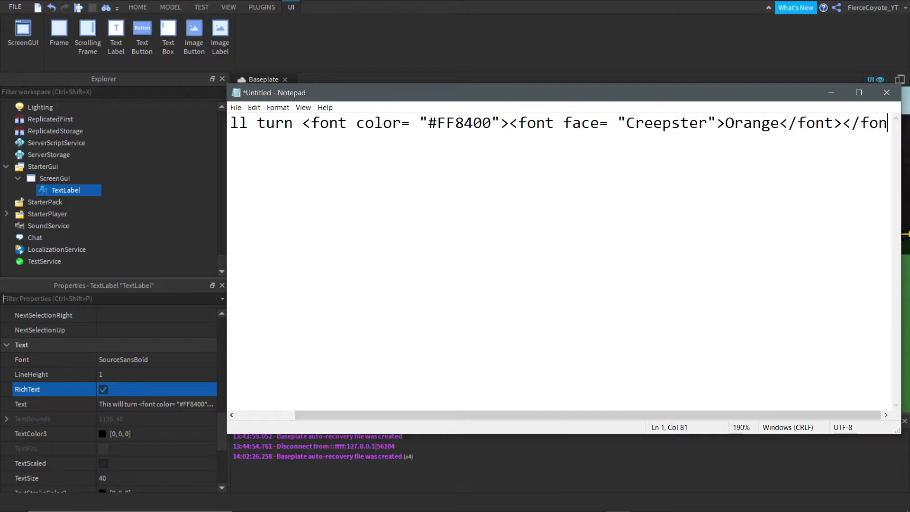
{"action": "type", "text": ">"}
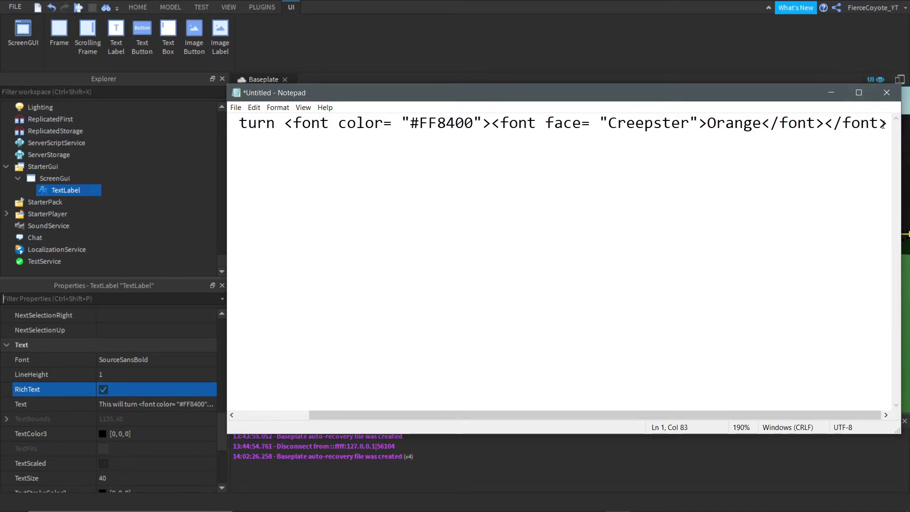
{"action": "type", "text": "."}
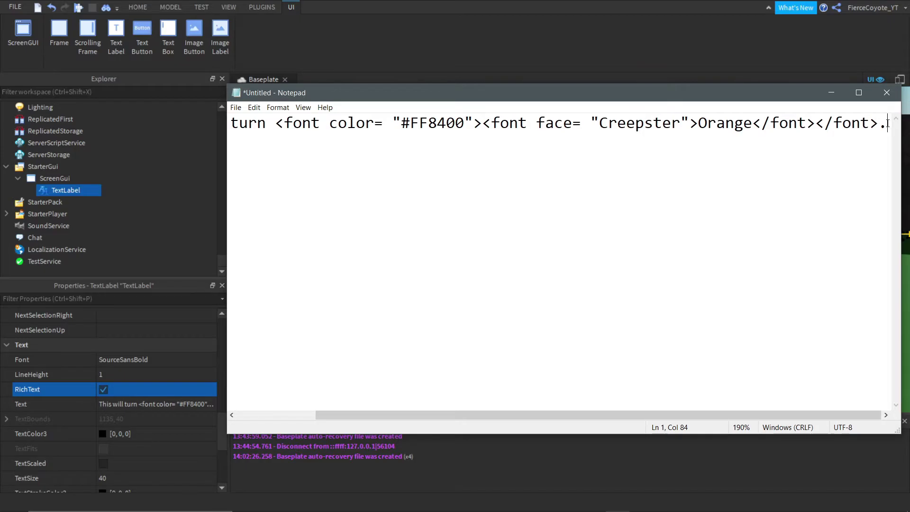
Copy the whole line with both closing font tags, and minimize Notepad to return to Roblox Studio.
{"action": "key", "text": "shift+Home"}
{"action": "key", "text": "ctrl+c"}
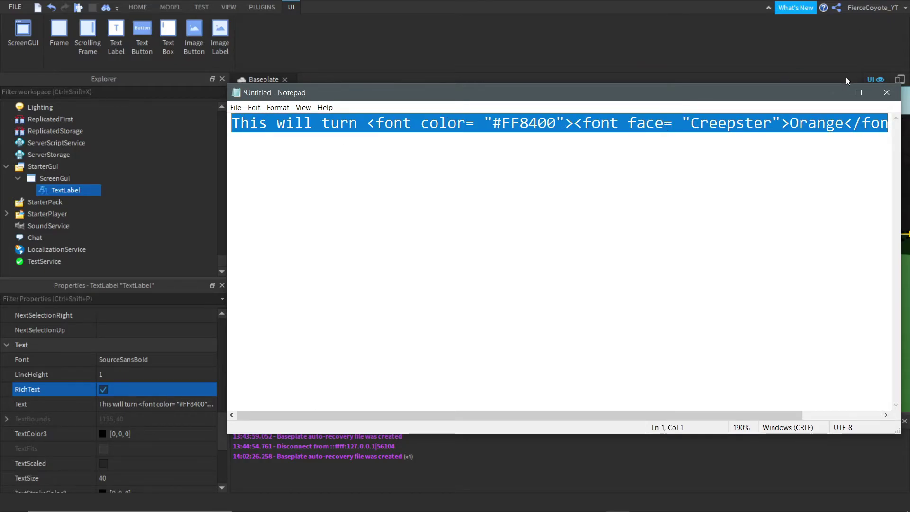
{"action": "left_click", "coordinate": [831, 93]}
Clear the TextLabel's existing text and replace it with the copied line containing two closing font tags.
{"action": "left_click", "coordinate": [163, 403]}
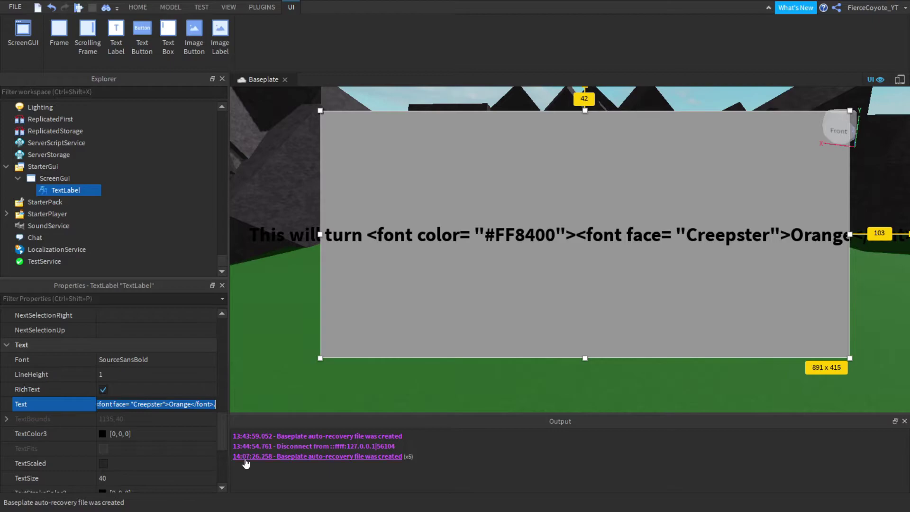
{"action": "key", "text": "BackSpace"}
{"action": "key", "text": "Return"}
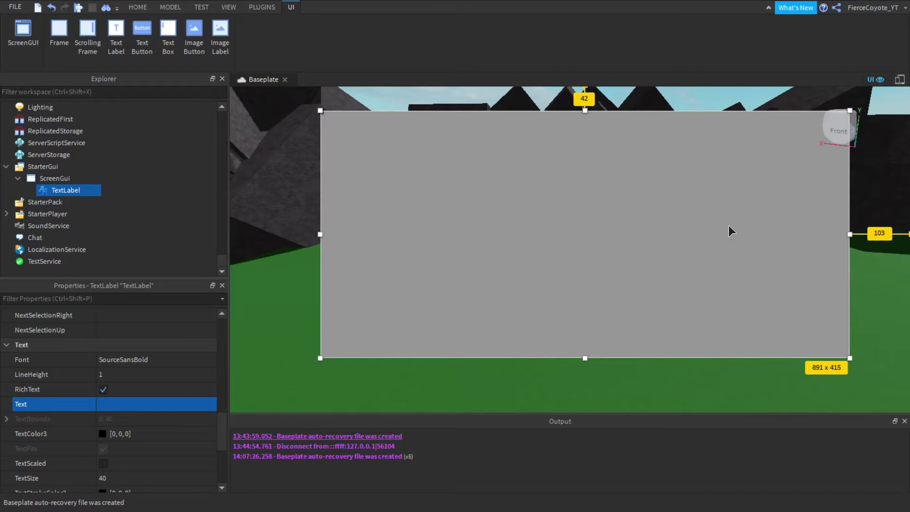
{"action": "key", "text": "ctrl+v"}
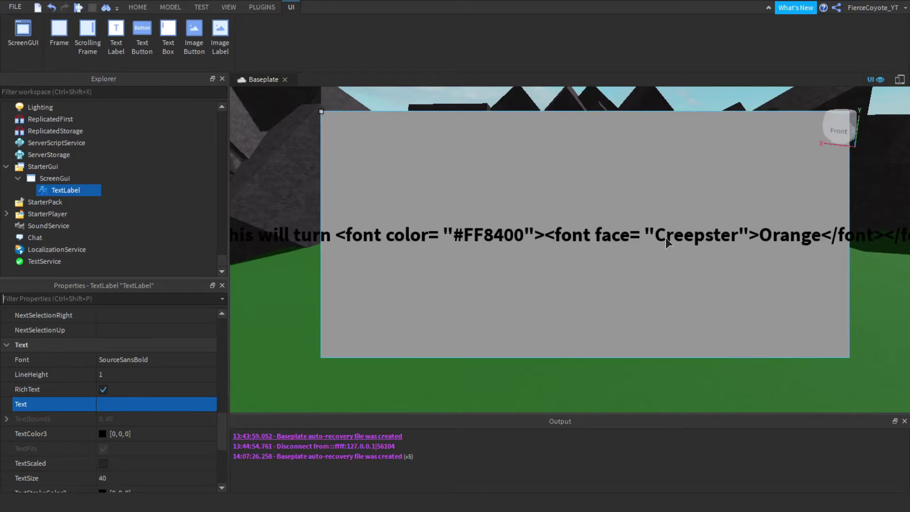
{"action": "key", "text": "Return"}
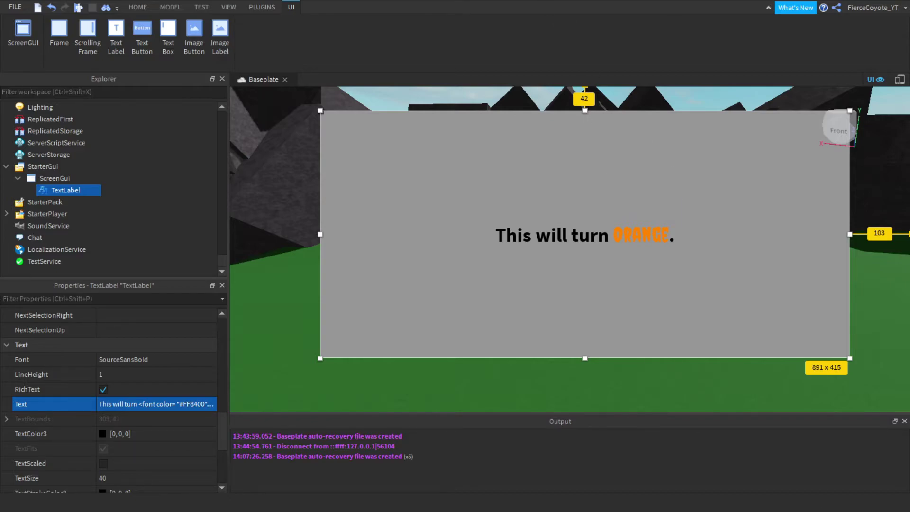
Switch to Notepad and insert an opening <b> tag directly before Orange.
{"action": "key", "text": "alt+Tab"}
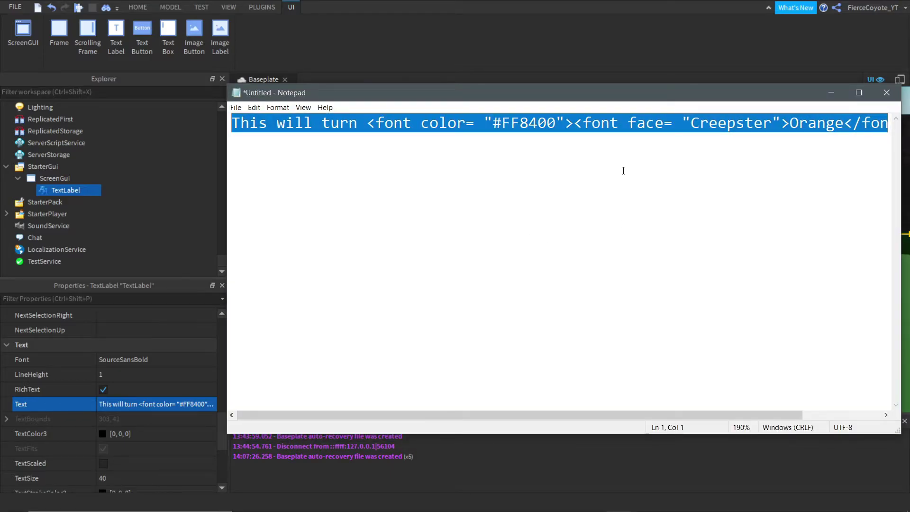
{"action": "left_click", "coordinate": [795, 124]}
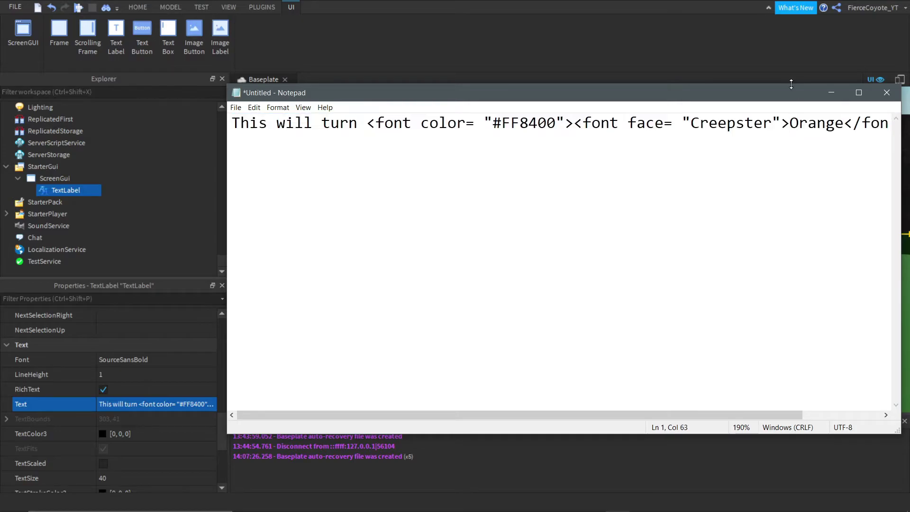
{"action": "type", "text": "<"}
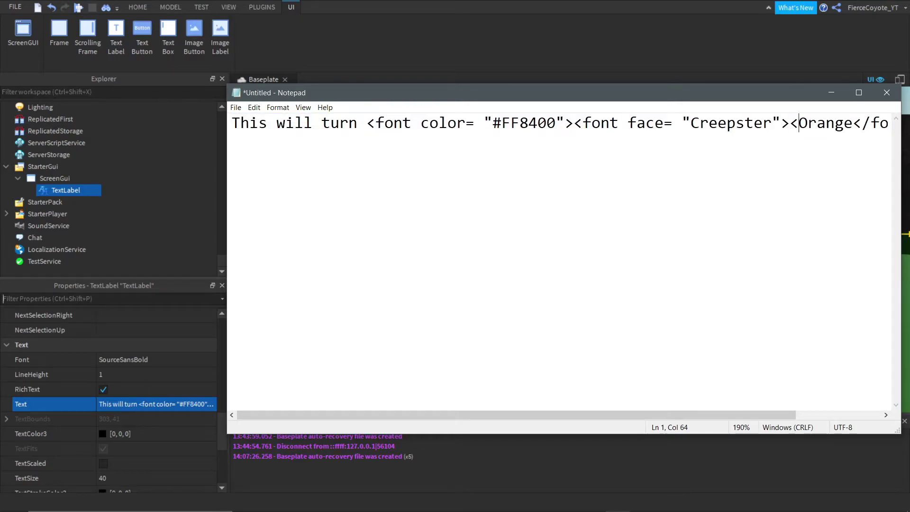
{"action": "type", "text": "b"}
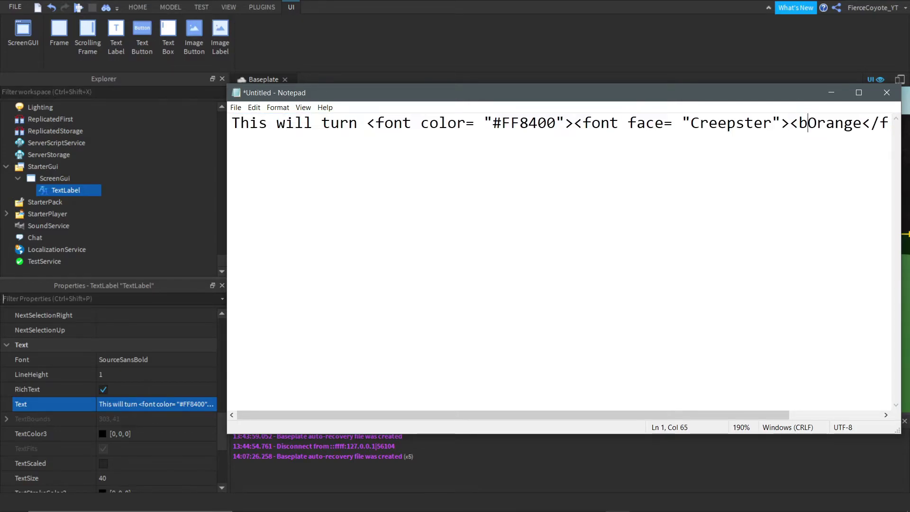
{"action": "type", "text": ">"}
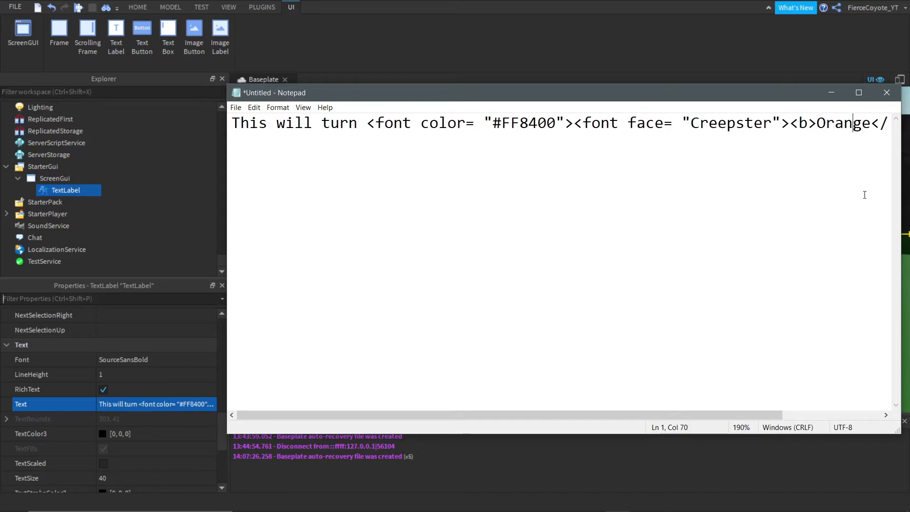
Add a closing </b> tag after the last </font> tag, and end the line with a period.
{"action": "key", "text": "End"}
{"action": "key", "text": "Left"}
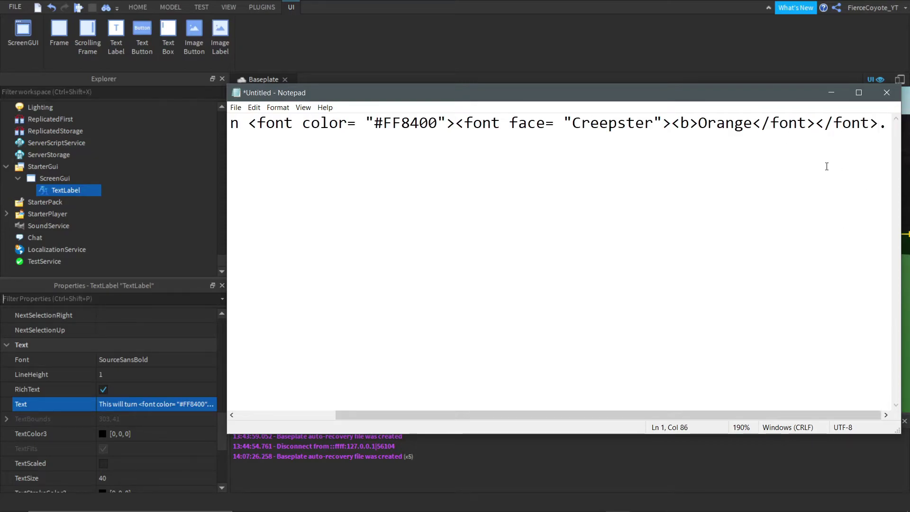
{"action": "key", "text": "Delete"}
{"action": "type", "text": "</b"}
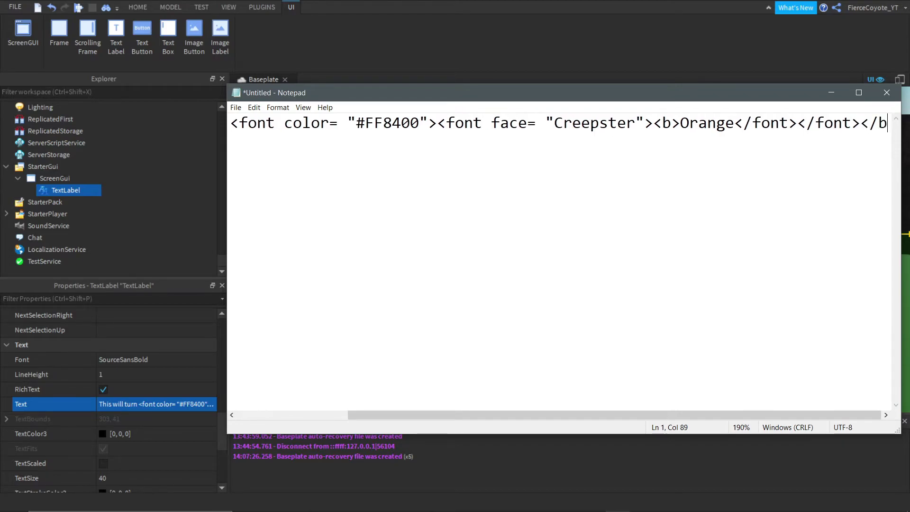
{"action": "type", "text": ">."}
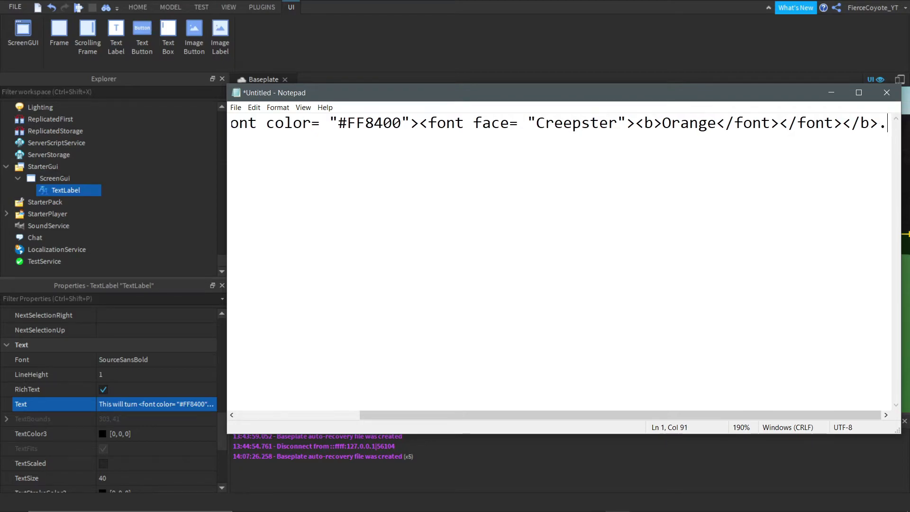
Copy the whole line with the bold tags, return to Roblox Studio, and replace the TextLabel's text with it.
{"action": "left_click_drag", "start_coordinate": [888, 124], "coordinate": [124, 109]}
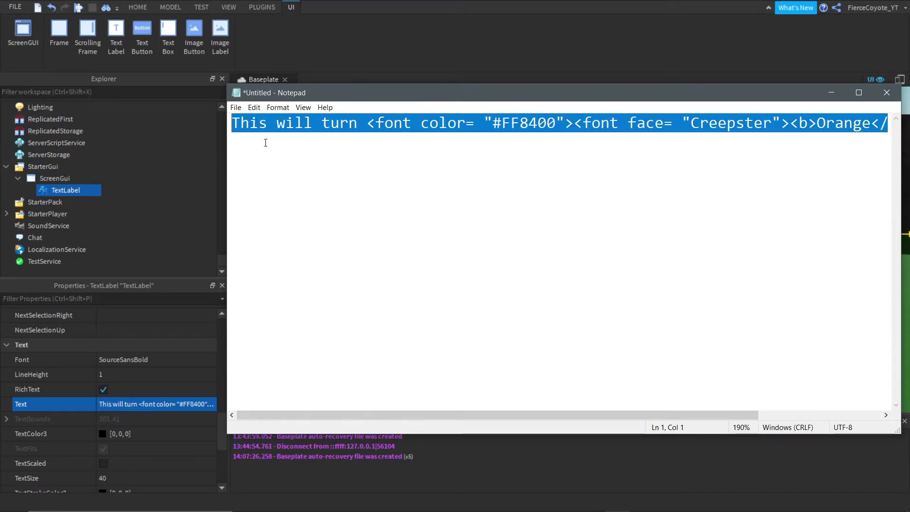
{"action": "left_click", "coordinate": [829, 90]}
{"action": "double_click", "coordinate": [698, 238]}
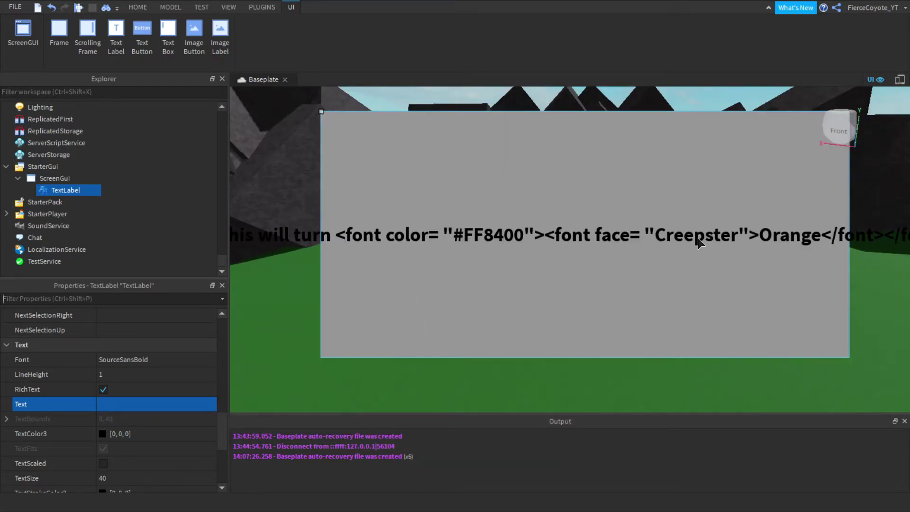
{"action": "left_click", "coordinate": [126, 404]}
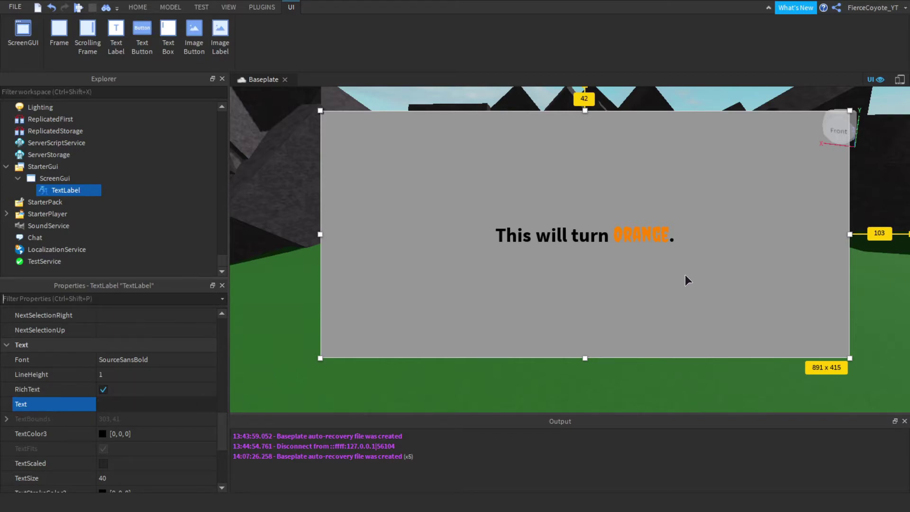
{"action": "key", "text": "BackSpace"}
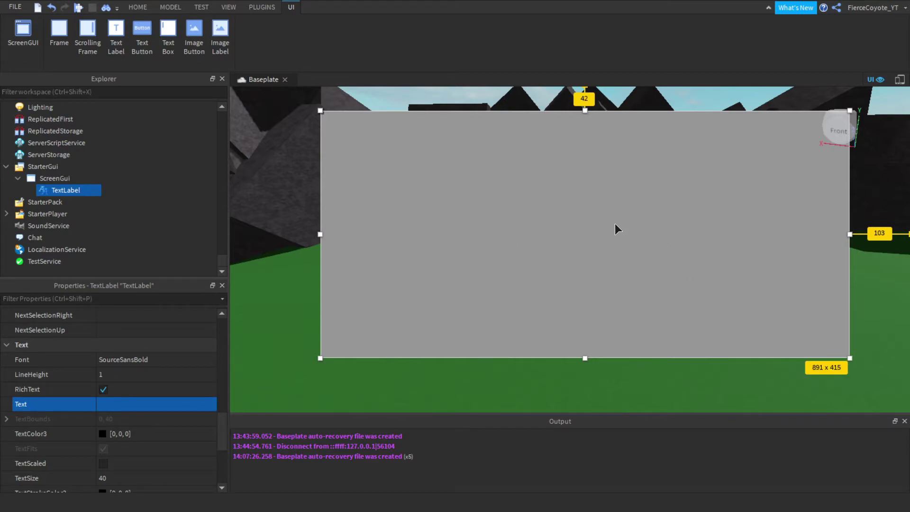
{"action": "key", "text": "ctrl+v"}
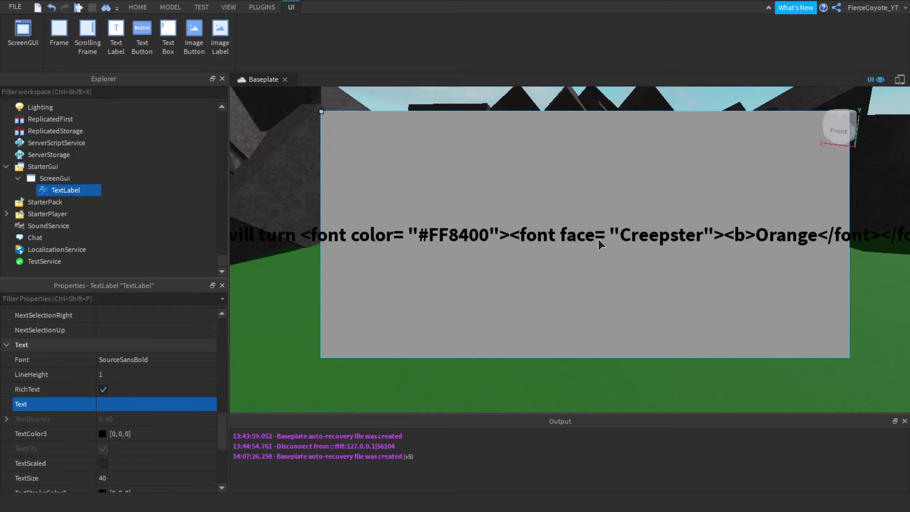
{"action": "key", "text": "Return"}
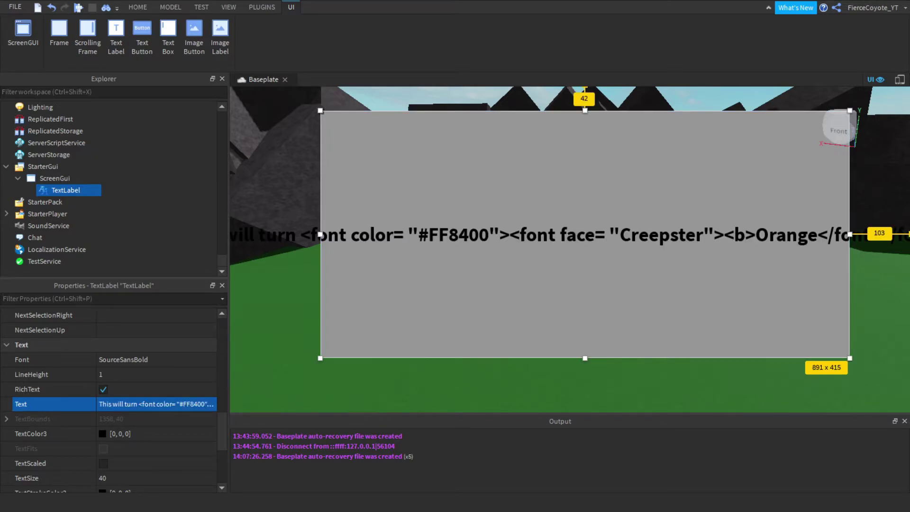
Examine the opening and closing tags around Orange in Notepad, and consult the Using Rich Text page in the browser.
{"action": "key", "text": "alt+Tab"}
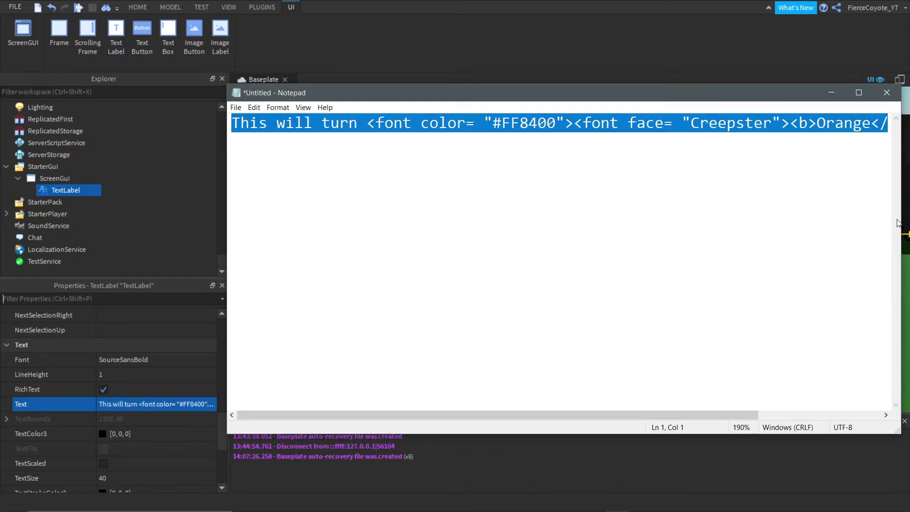
{"action": "left_click", "coordinate": [862, 138]}
{"action": "key", "text": "Right"}
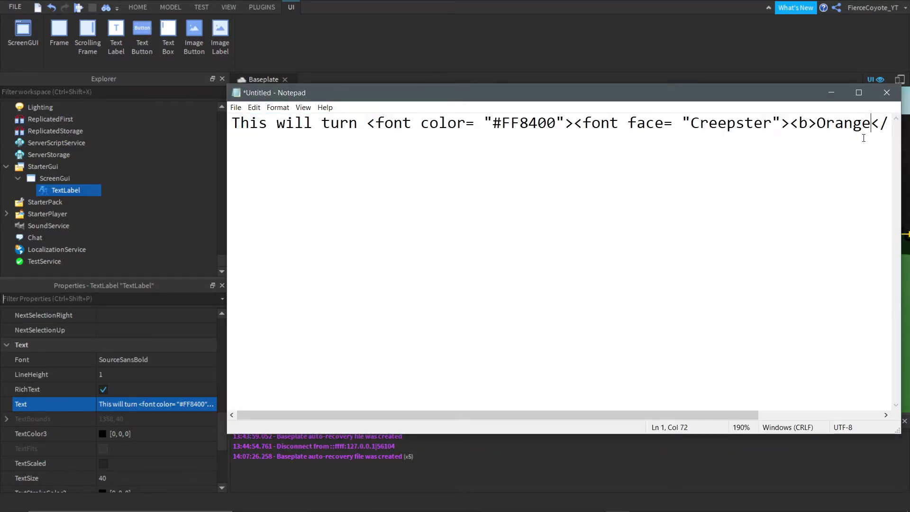
{"action": "key", "text": "Right"}
{"action": "key", "text": "Right"}
{"action": "key", "text": "Right"}
{"action": "key", "text": "Right"}
{"action": "key", "text": "Right"}
{"action": "key", "text": "Right"}
{"action": "key", "text": "Right"}
{"action": "key", "text": "Right"}
{"action": "key", "text": "Right"}
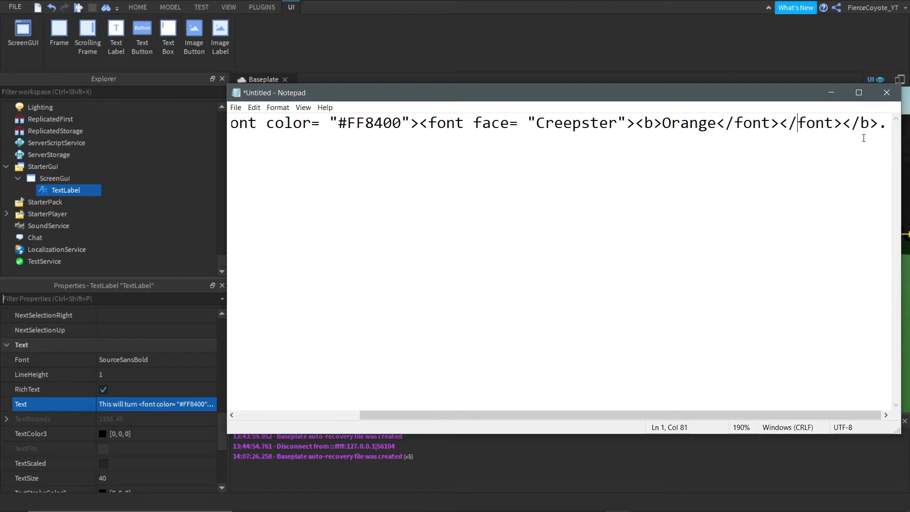
{"action": "key", "text": "Left"}
{"action": "key", "text": "Left"}
{"action": "key", "text": "Left"}
{"action": "key", "text": "Left"}
{"action": "key", "text": "Left"}
{"action": "key", "text": "Left"}
{"action": "key", "text": "Left"}
{"action": "key", "text": "Left"}
{"action": "key", "text": "Left"}
{"action": "key", "text": "Left"}
{"action": "key", "text": "Left"}
{"action": "key", "text": "Left"}
{"action": "key", "text": "Left"}
{"action": "key", "text": "Left"}
{"action": "key", "text": "Left"}
{"action": "key", "text": "Left"}
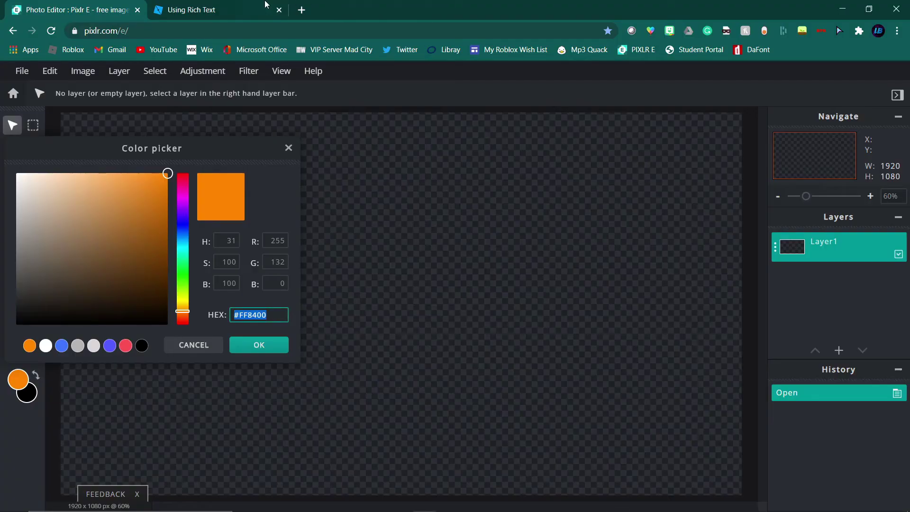
{"action": "left_click", "coordinate": [266, 5]}
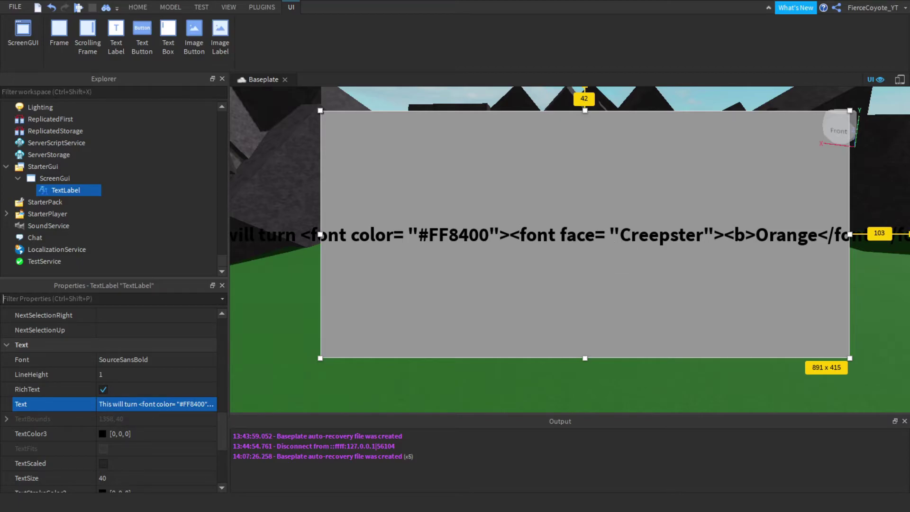
Switch to Notepad, clear the tagged line, write "This will turn Bold" instead, and place the cursor before Bold.
{"action": "key", "text": "alt+Tab"}
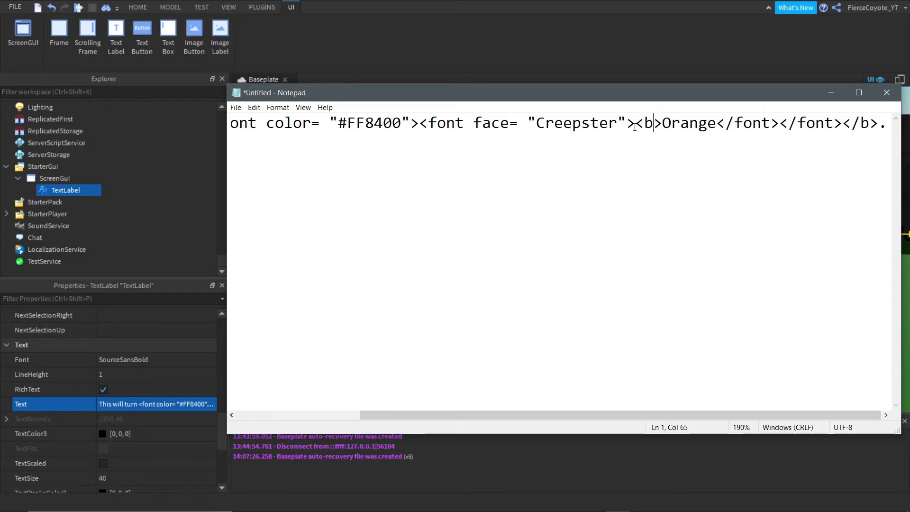
{"action": "left_click", "coordinate": [889, 123]}
{"action": "left_click_drag", "start_coordinate": [888, 123], "coordinate": [64, 137]}
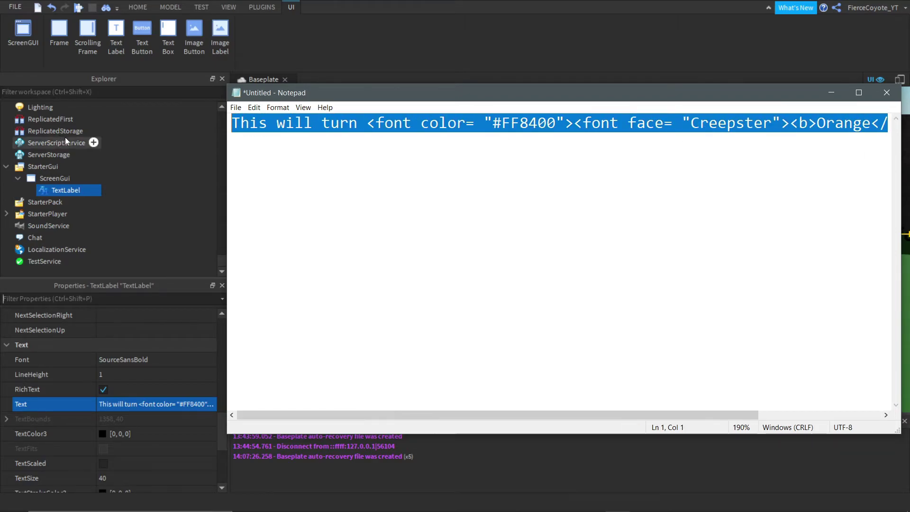
{"action": "key", "text": "ctrl+x"}
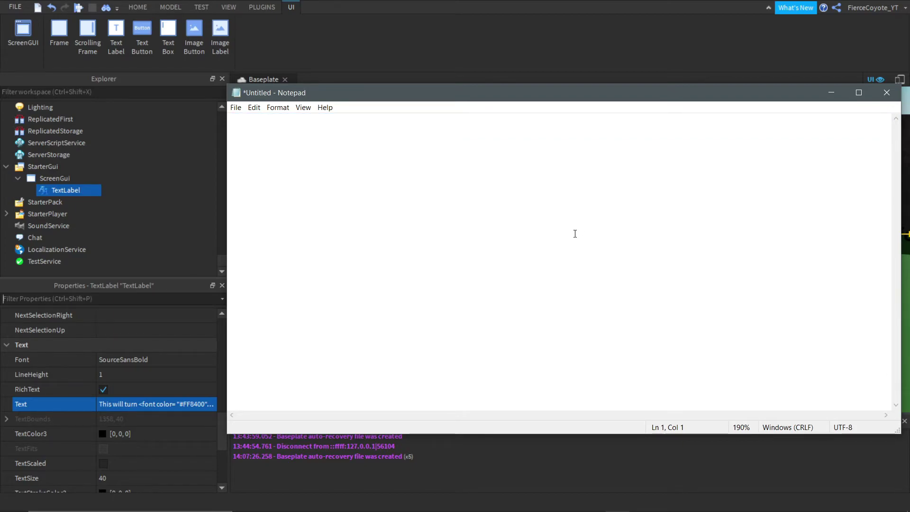
{"action": "type", "text": "This will turn "}
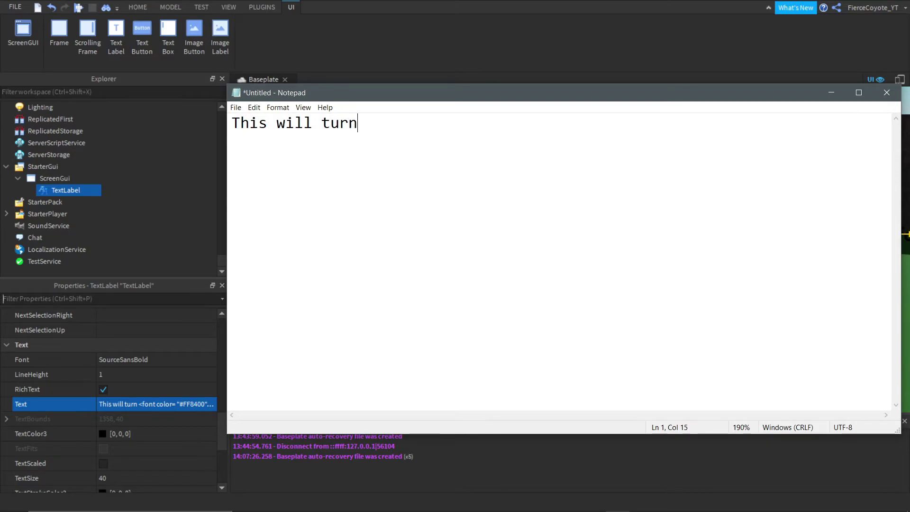
{"action": "type", "text": "Bold"}
{"action": "left_click", "coordinate": [369, 122]}
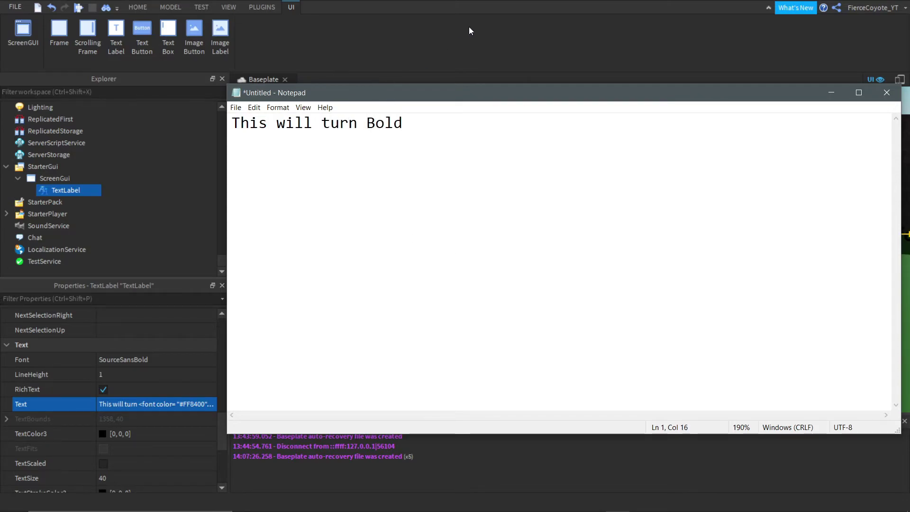
Enclose the word Bold in <b> and </b> tags and end the line with a period.
{"action": "type", "text": "<b>"}
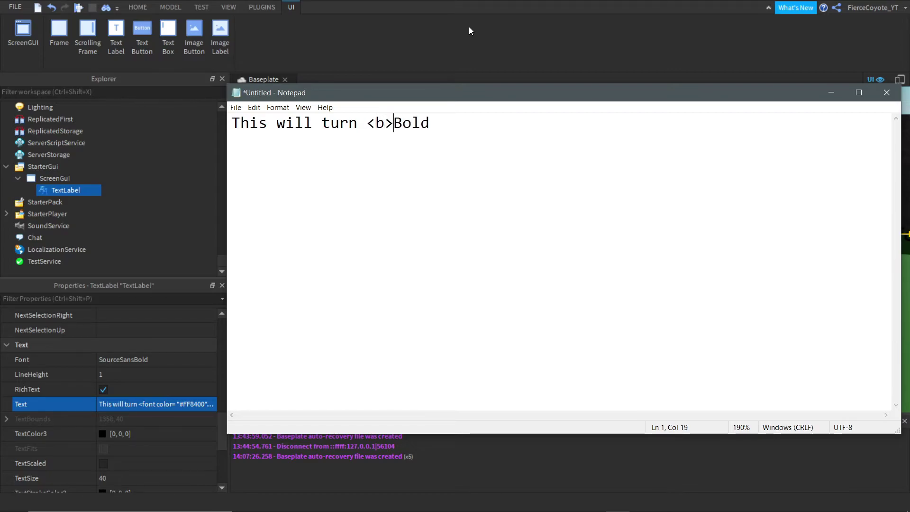
{"action": "left_click", "coordinate": [465, 122]}
{"action": "type", "text": "</b"}
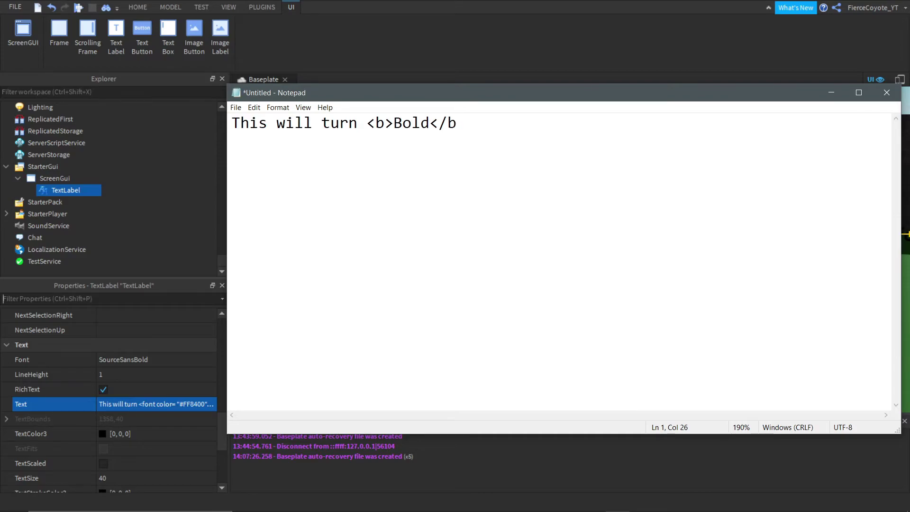
{"action": "type", "text": ">."}
Copy the whole line with the tagged Bold, return to Roblox Studio, and replace the TextLabel's text with it.
{"action": "key", "text": "ctrl+a"}
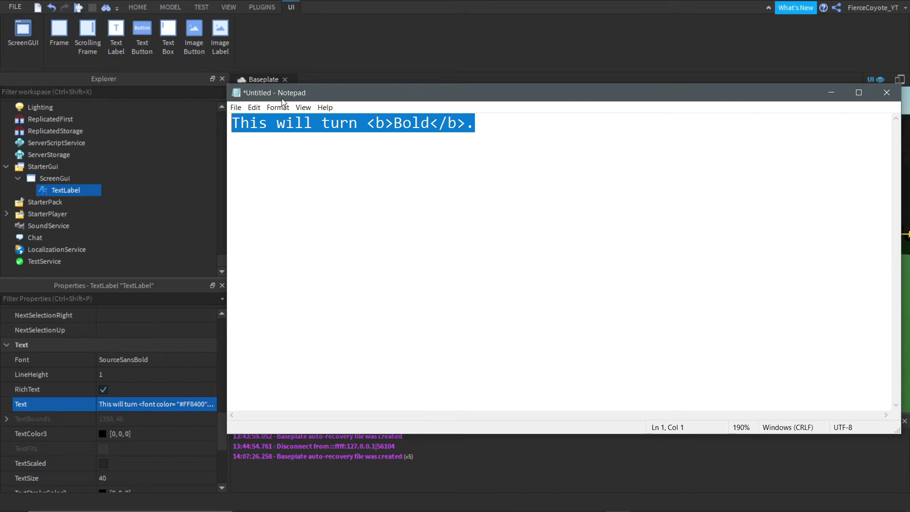
{"action": "left_click", "coordinate": [838, 97]}
{"action": "left_click", "coordinate": [187, 407]}
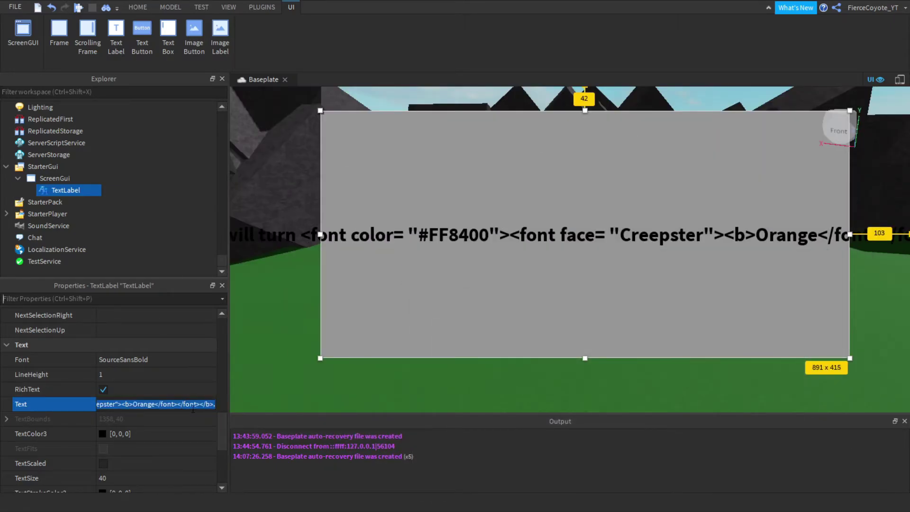
{"action": "key", "text": "ctrl+v"}
{"action": "key", "text": "Return"}
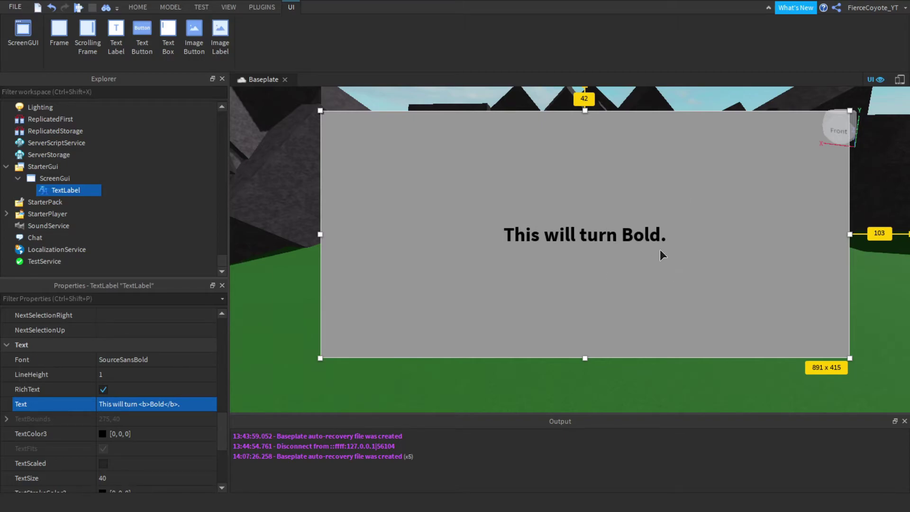
Change the TextLabel's font to SourceSans.
{"action": "left_click", "coordinate": [146, 363]}
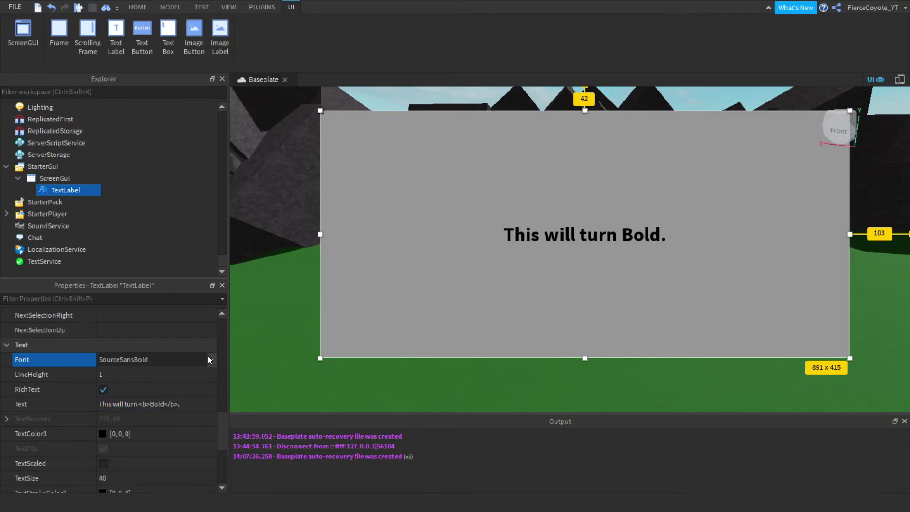
{"action": "left_click", "coordinate": [209, 360]}
{"action": "scroll", "coordinate": [148, 394], "scroll_direction": "down", "scroll_amount": 1}
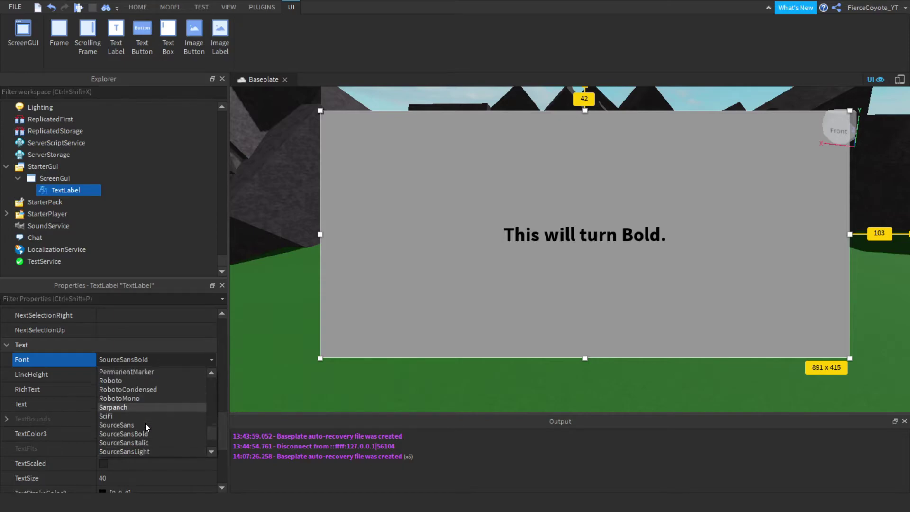
{"action": "left_click", "coordinate": [135, 423]}
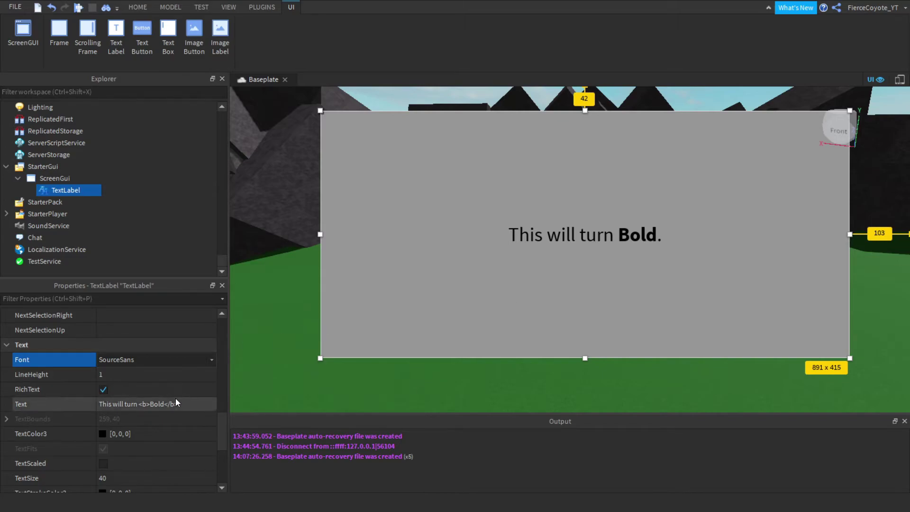
Consult the Supported Tags table on the Using Rich Text page in the browser, and return to Roblox Studio.
{"action": "scroll", "coordinate": [180, 400], "scroll_direction": "down", "scroll_amount": 1}
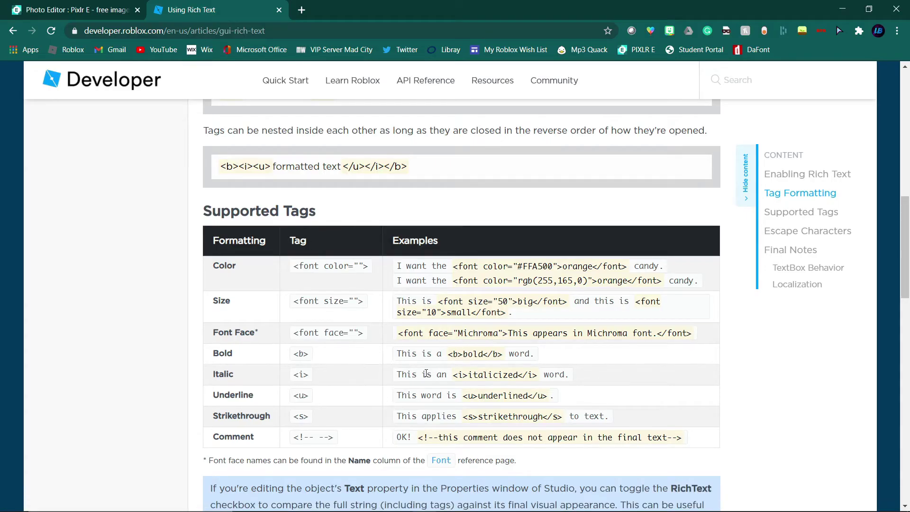
{"action": "scroll", "coordinate": [412, 374], "scroll_direction": "down", "scroll_amount": 2}
{"action": "scroll", "coordinate": [412, 373], "scroll_direction": "down", "scroll_amount": 3}
{"action": "scroll", "coordinate": [428, 313], "scroll_direction": "up", "scroll_amount": 2}
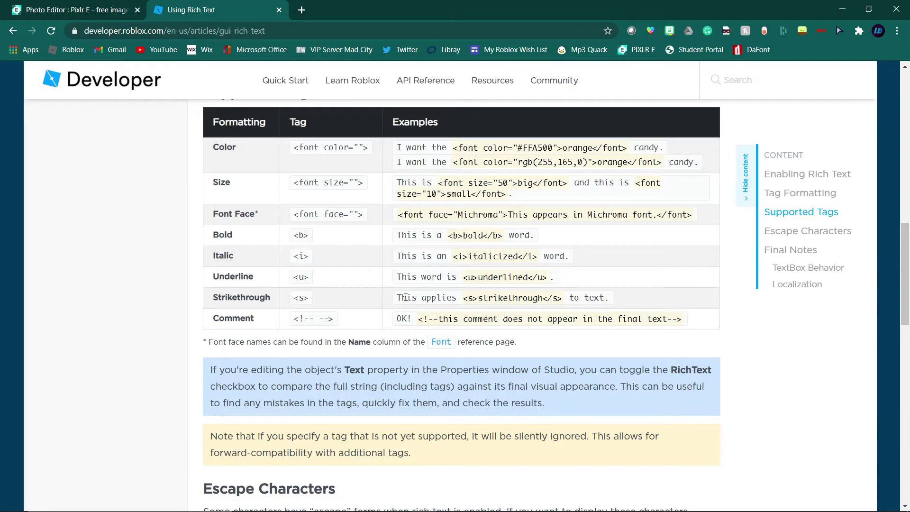
{"action": "mouse_move", "coordinate": [615, 509]}
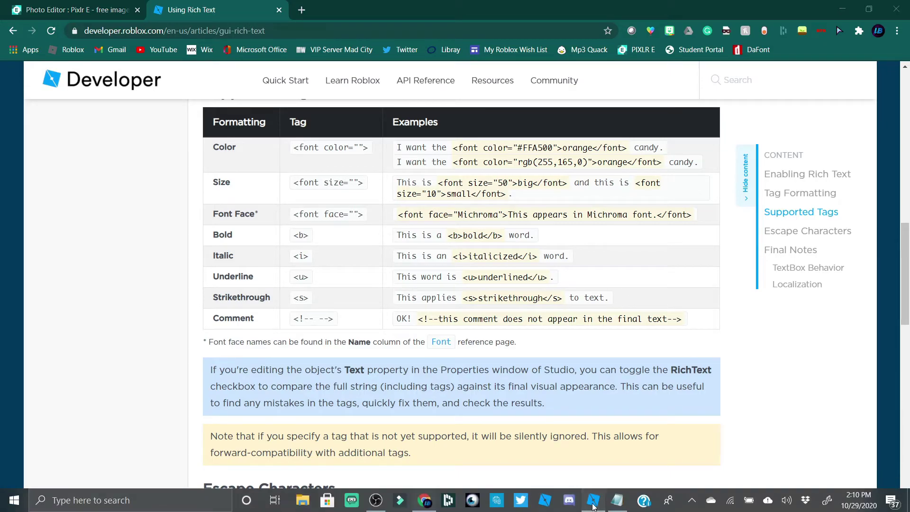
{"action": "left_click", "coordinate": [597, 500]}
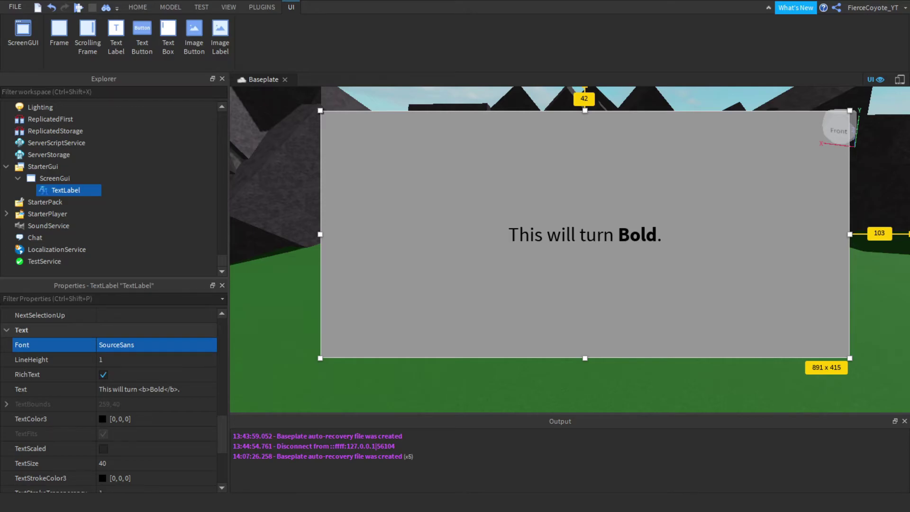
Switch to Notepad and replace the tagged word Bold with "Underlined", keeping the period at the end of the line.
{"action": "key", "text": "alt+Tab"}
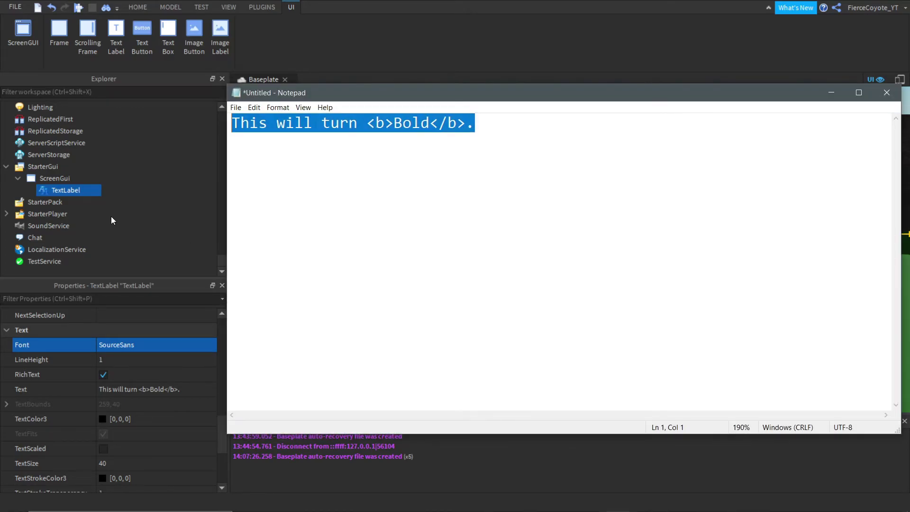
{"action": "left_click", "coordinate": [469, 126]}
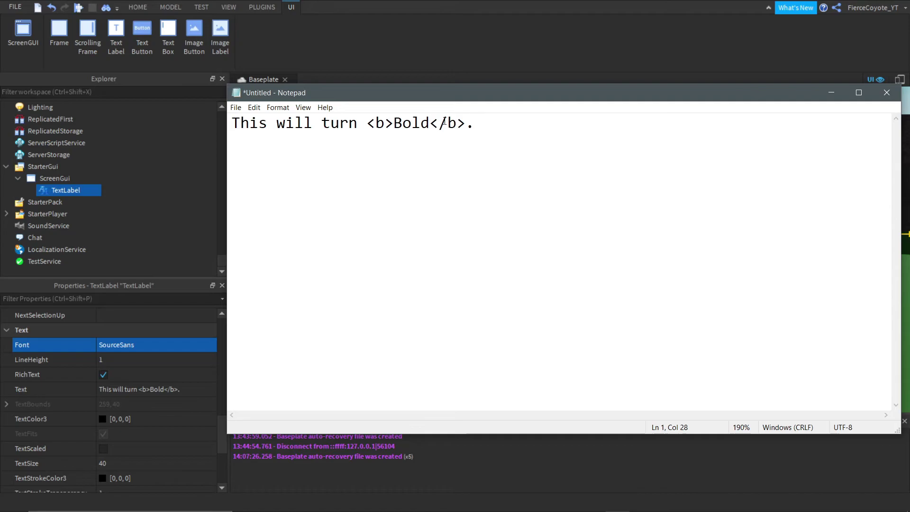
{"action": "key", "text": "Left"}
{"action": "key", "text": "BackSpace"}
{"action": "key", "text": "BackSpace"}
{"action": "key", "text": "BackSpace"}
{"action": "key", "text": "BackSpace"}
{"action": "key", "text": "BackSpace"}
{"action": "key", "text": "BackSpace"}
{"action": "key", "text": "BackSpace"}
{"action": "key", "text": "BackSpace"}
{"action": "key", "text": "BackSpace"}
{"action": "key", "text": "BackSpace"}
{"action": "key", "text": "BackSpace"}
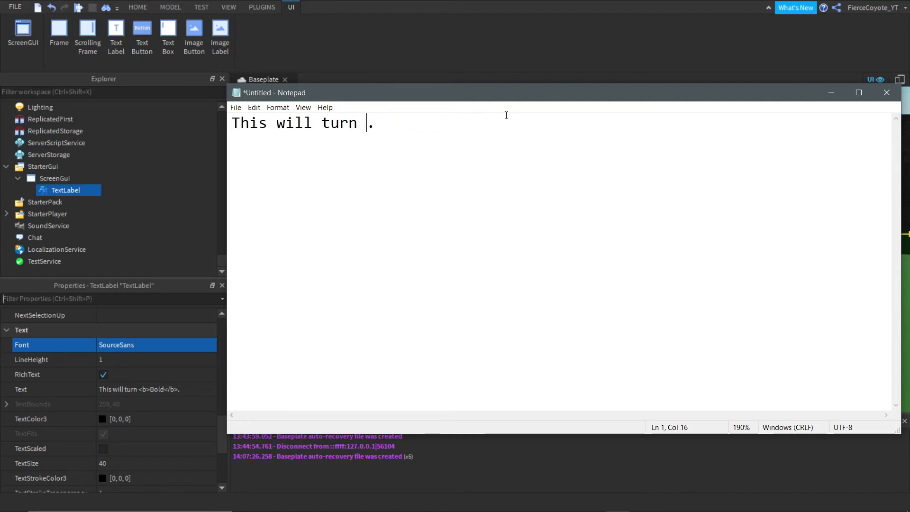
{"action": "type", "text": "Underlined"}
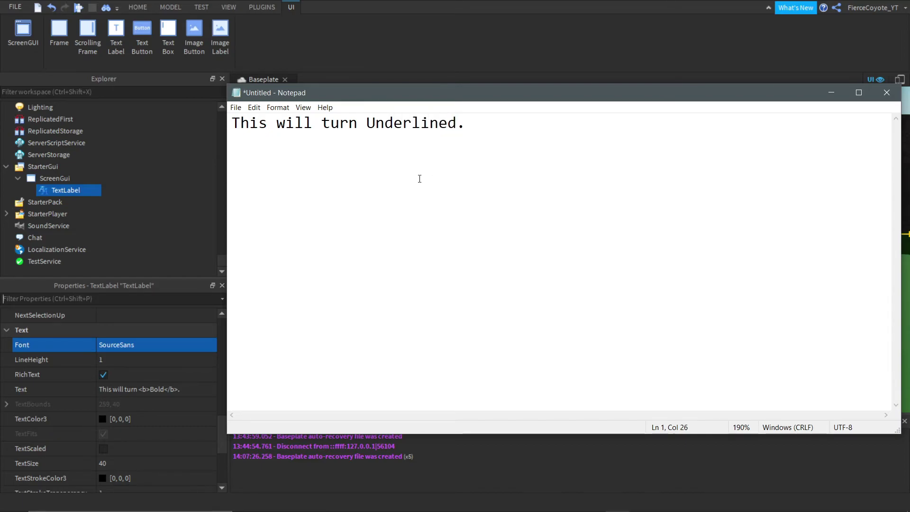
Enclose the word Underlined in <u> and </u> tags, placing the closing tag before the period.
{"action": "left_click", "coordinate": [367, 123]}
{"action": "type", "text": "<"}
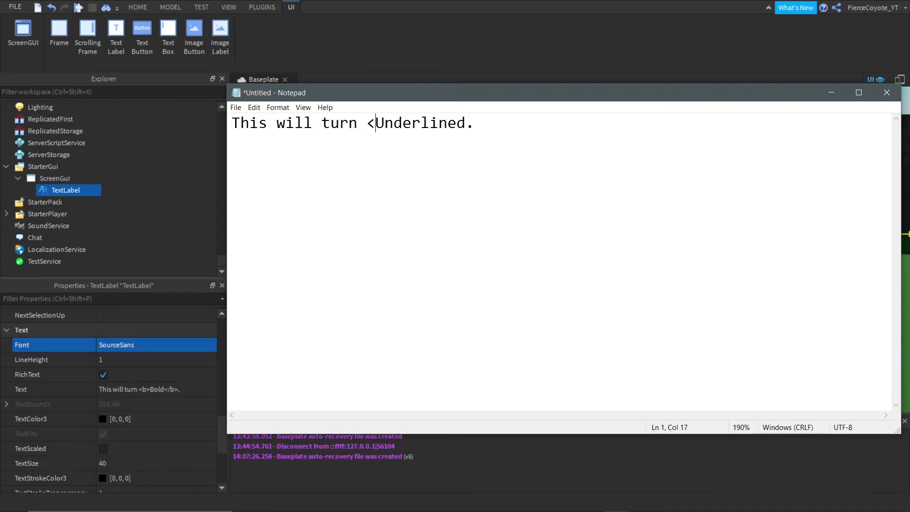
{"action": "type", "text": "u"}
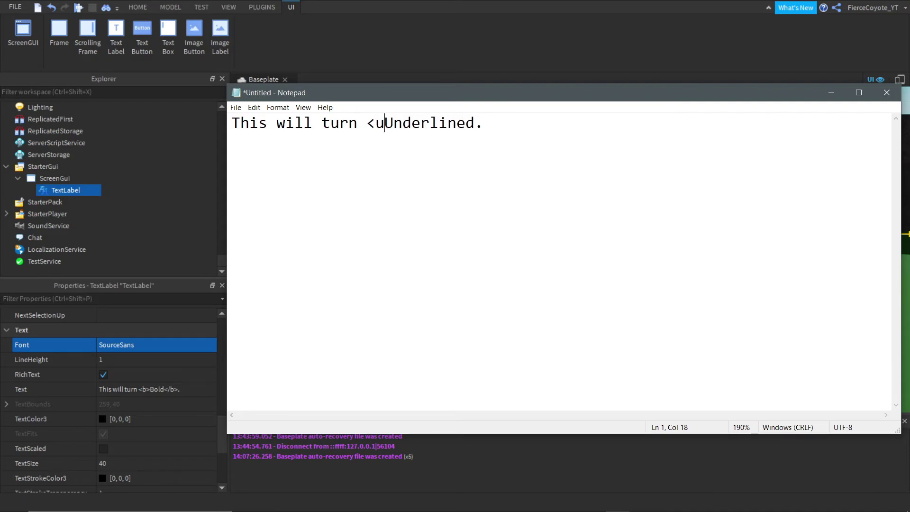
{"action": "type", "text": ">"}
{"action": "left_click", "coordinate": [484, 123]}
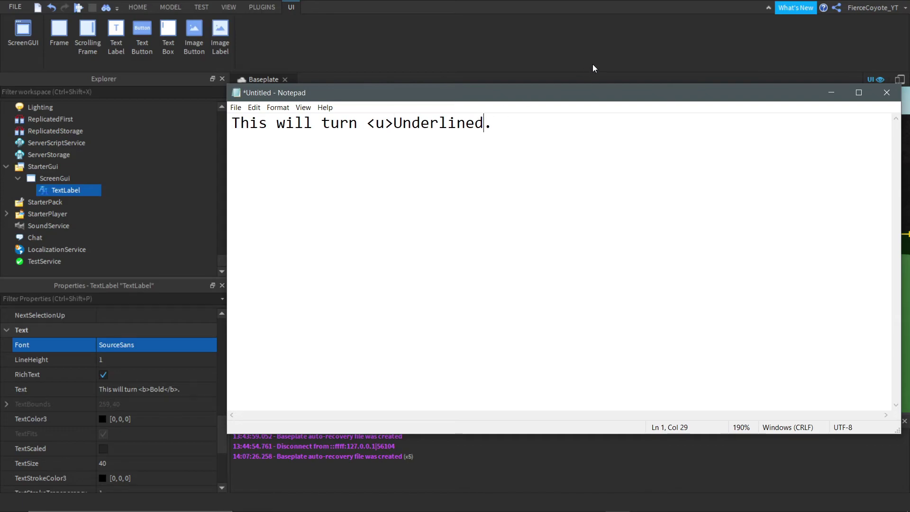
{"action": "type", "text": "</u>"}
Copy the whole line with the underline tags, return to Roblox Studio, and replace the TextLabel's text with it.
{"action": "left_click_drag", "start_coordinate": [593, 122], "coordinate": [173, 134]}
{"action": "key", "text": "ctrl+c"}
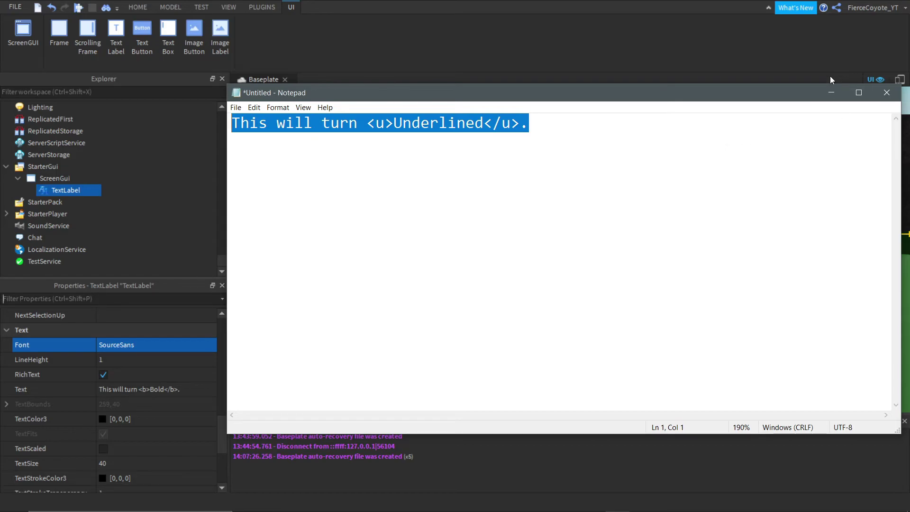
{"action": "left_click", "coordinate": [831, 93]}
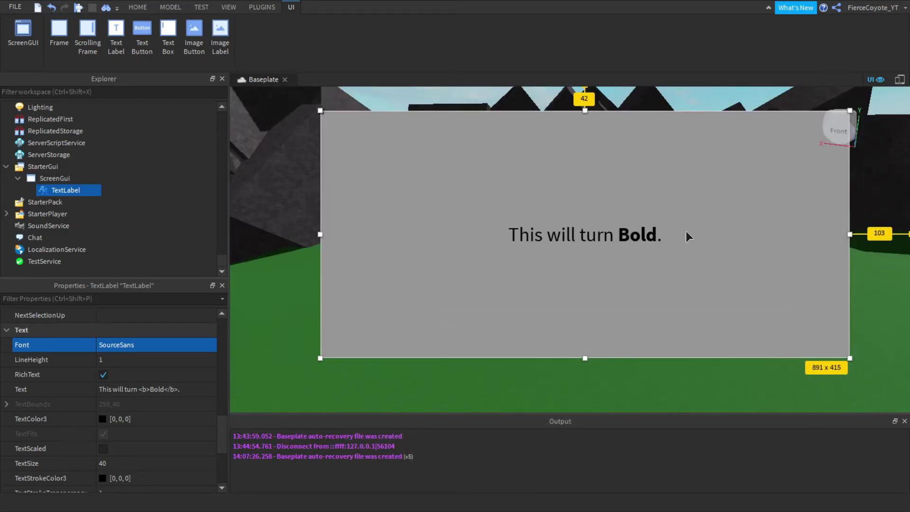
{"action": "left_click", "coordinate": [197, 387]}
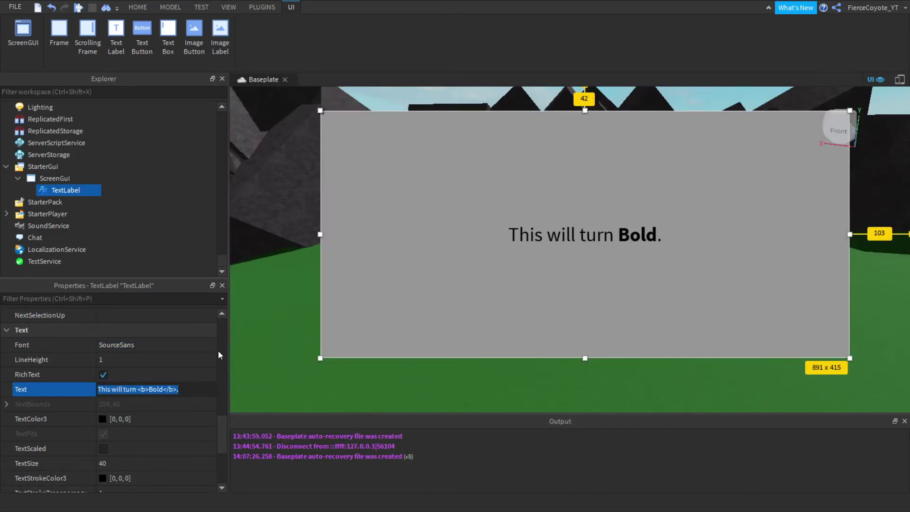
{"action": "key", "text": "ctrl+v"}
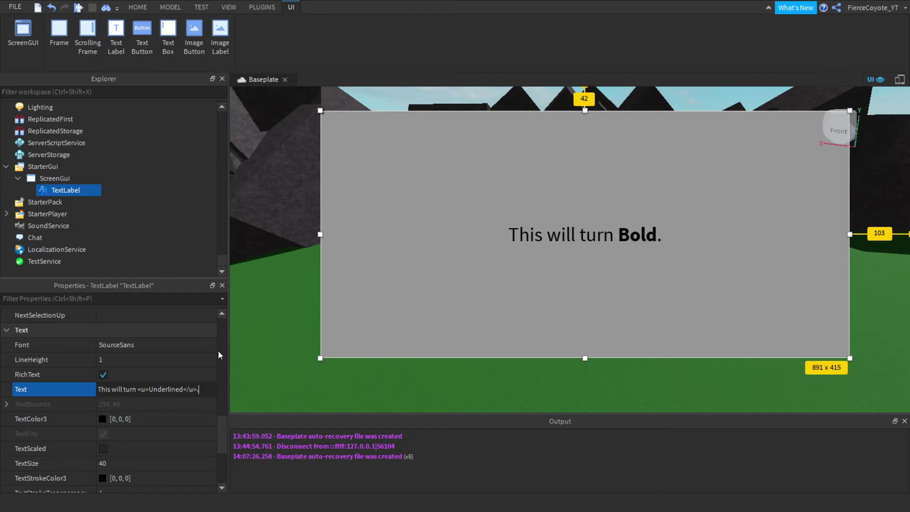
{"action": "key", "text": "Return"}
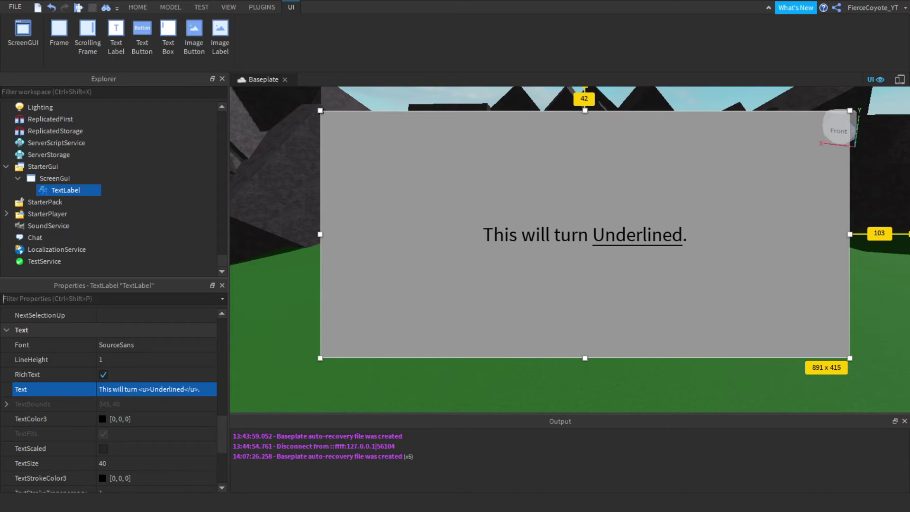
Check the supported tags in the browser, and in Notepad replace the tagged Underlined and its period with "strikethrough".
{"action": "key", "text": "alt+Tab"}
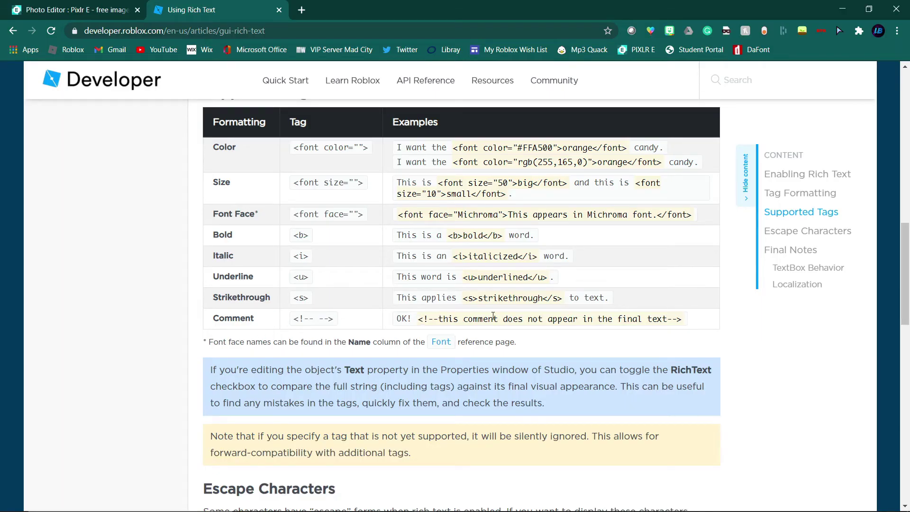
{"action": "mouse_move", "coordinate": [702, 511]}
{"action": "key", "text": "alt+Tab"}
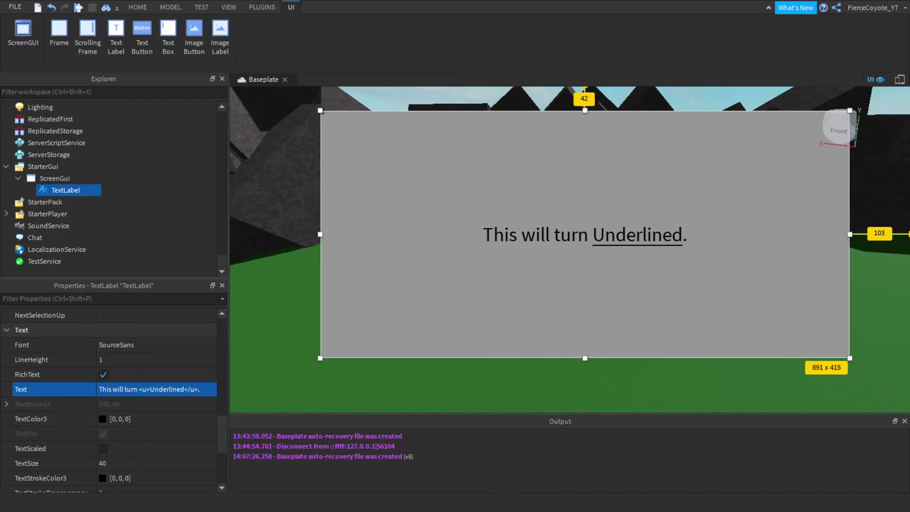
{"action": "key", "text": "alt+Tab"}
{"action": "left_click", "coordinate": [561, 119]}
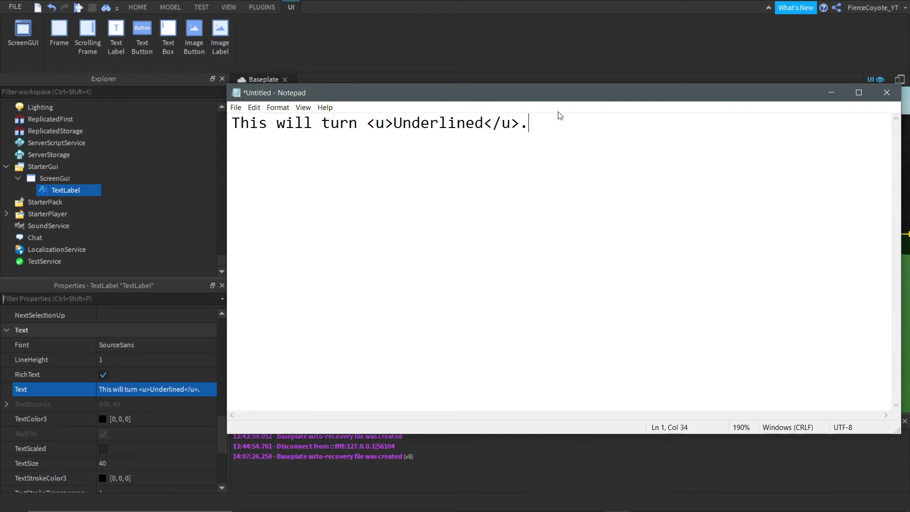
{"action": "left_click_drag", "start_coordinate": [555, 118], "coordinate": [365, 132]}
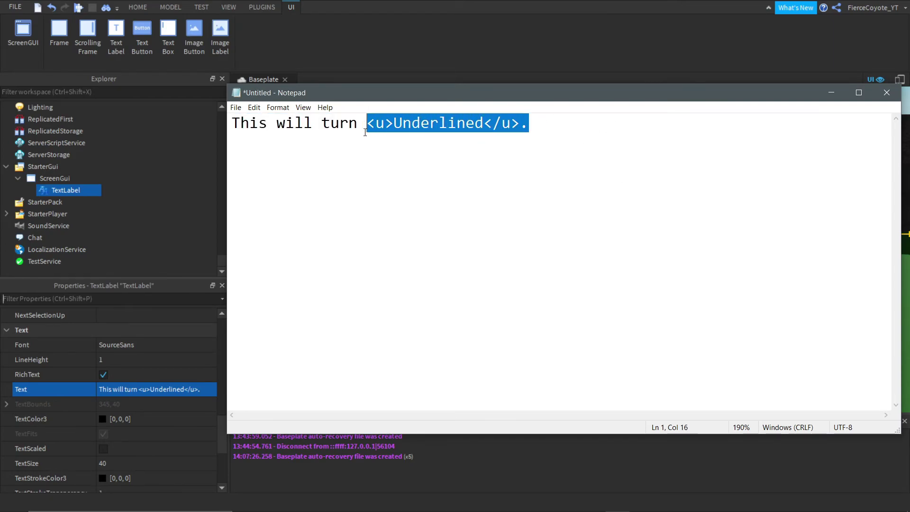
{"action": "type", "text": "st"}
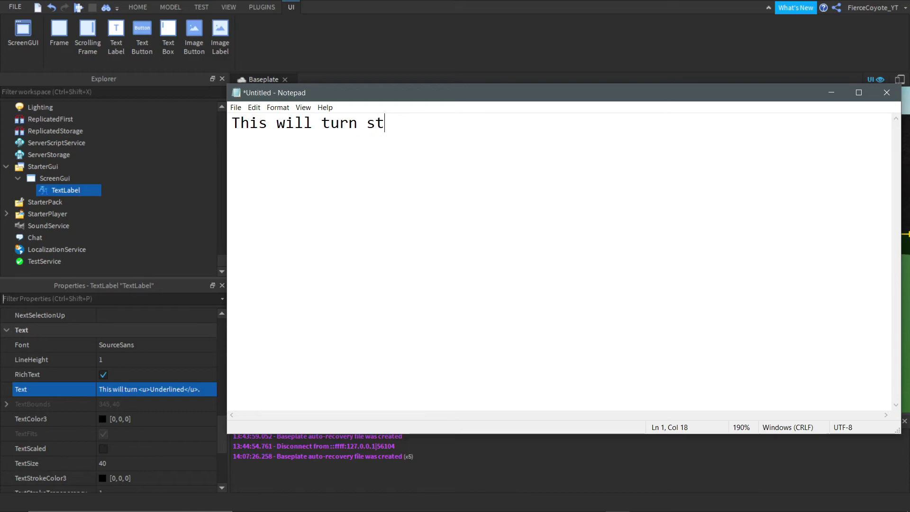
{"action": "type", "text": "riketh"}
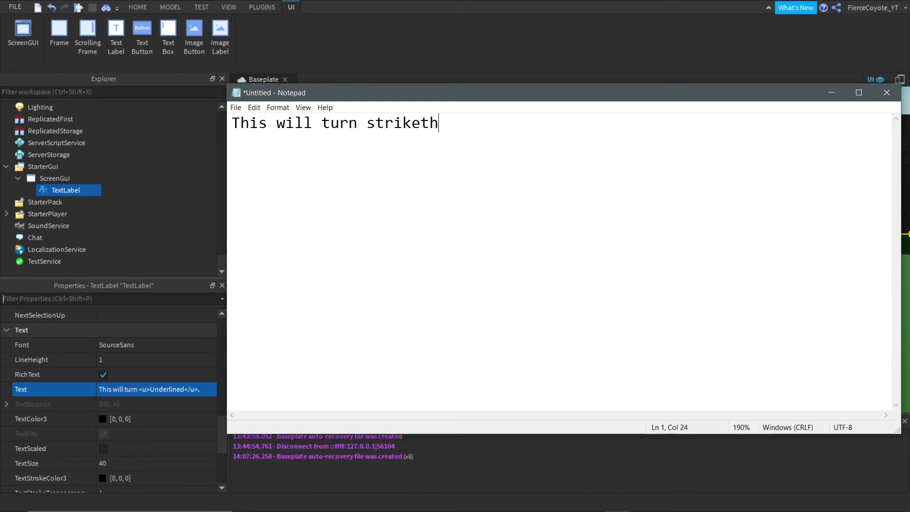
{"action": "type", "text": "rough"}
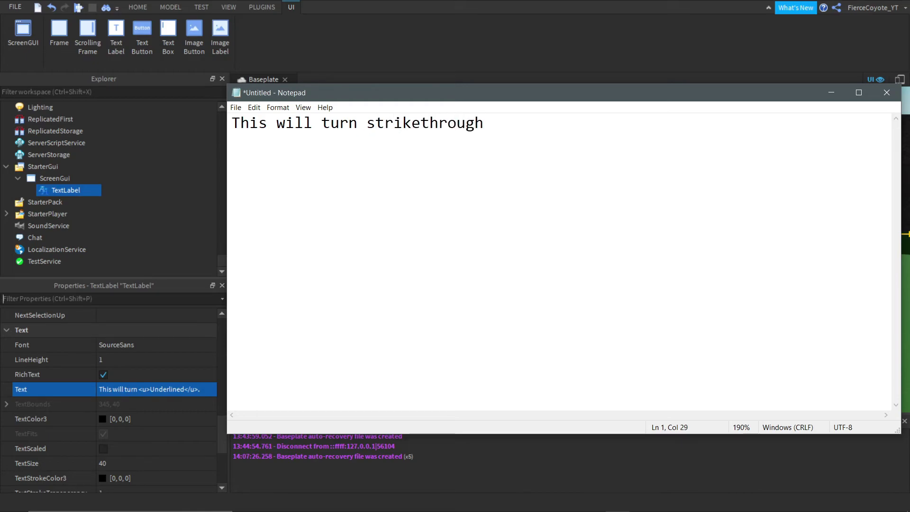
Enclose the word strikethrough in <s> and </s> tags and end the line with a period.
{"action": "key", "text": "ctrl+Left"}
{"action": "type", "text": "<"}
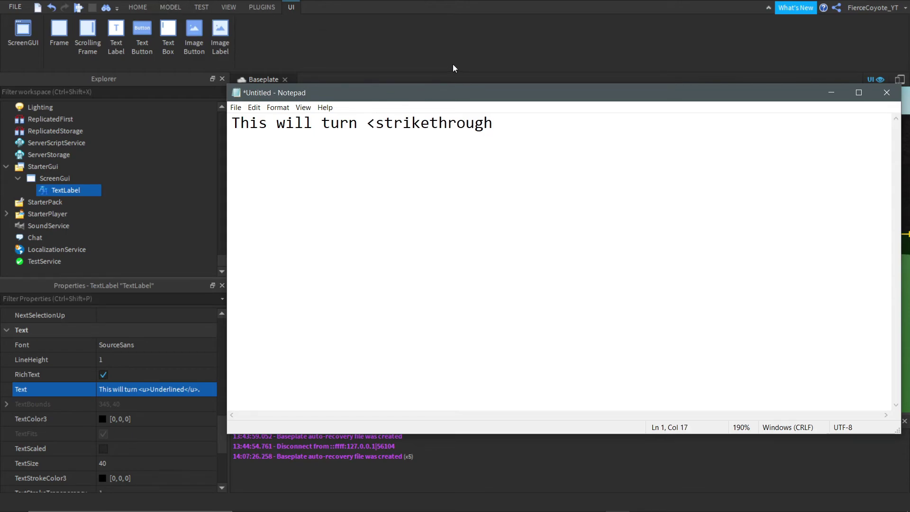
{"action": "type", "text": "s>"}
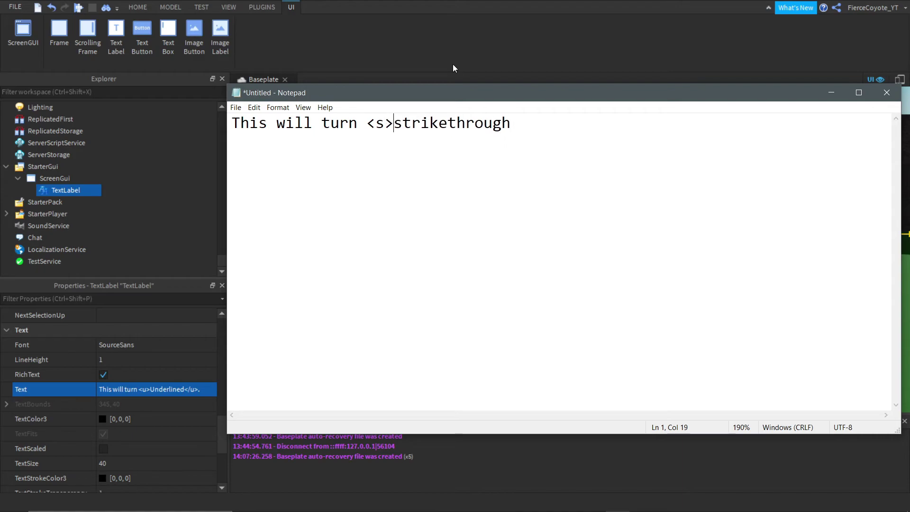
{"action": "left_click", "coordinate": [539, 136]}
{"action": "type", "text": "<s>"}
{"action": "key", "text": "Left"}
{"action": "key", "text": "Left"}
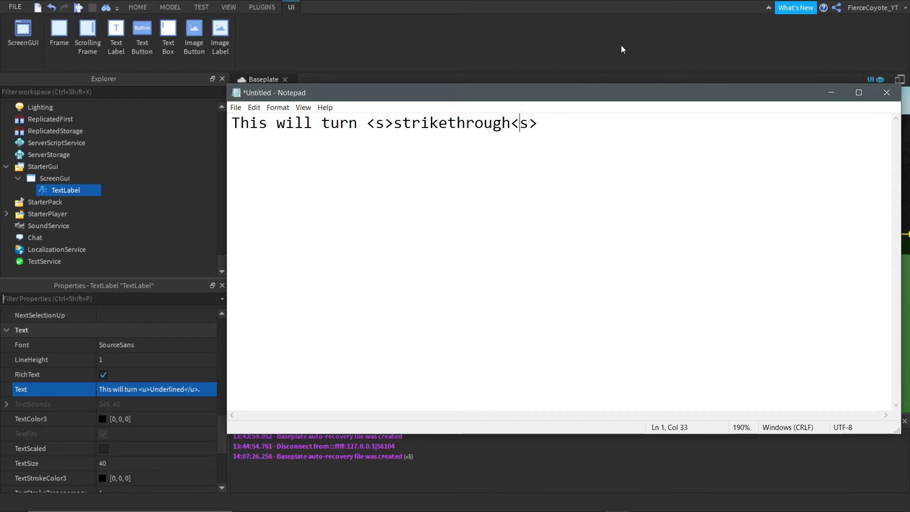
{"action": "type", "text": "/"}
{"action": "left_click", "coordinate": [603, 122]}
{"action": "type", "text": "."}
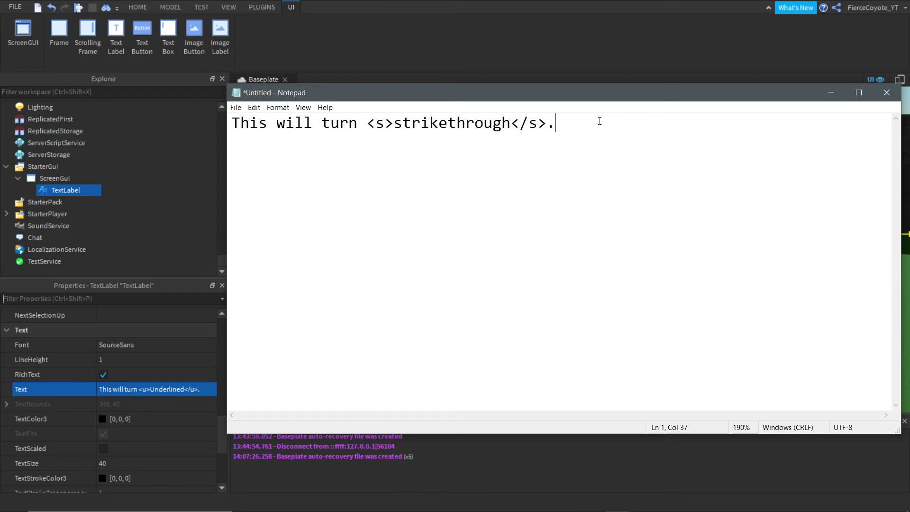
Copy the whole line with the strikethrough tags, return to Roblox Studio, and replace the TextLabel's text with it.
{"action": "left_click_drag", "start_coordinate": [557, 124], "coordinate": [211, 136]}
{"action": "key", "text": "ctrl+c"}
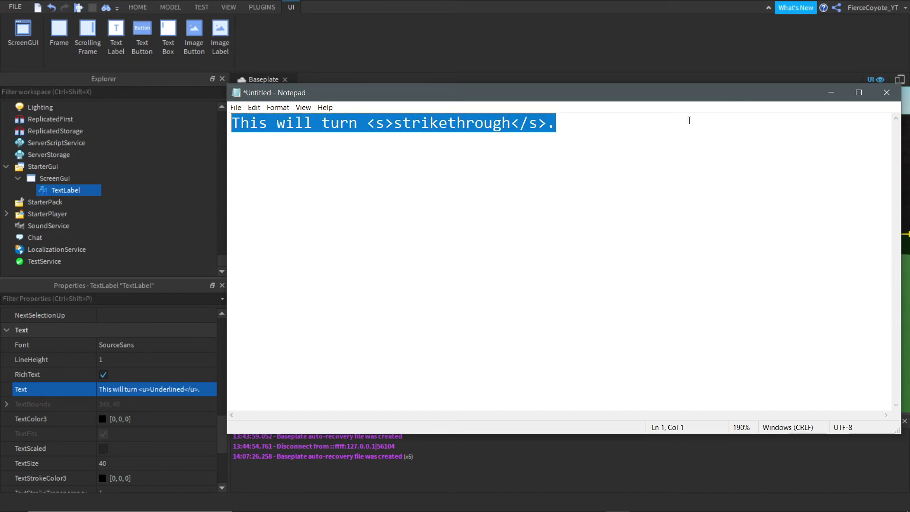
{"action": "left_click", "coordinate": [212, 377]}
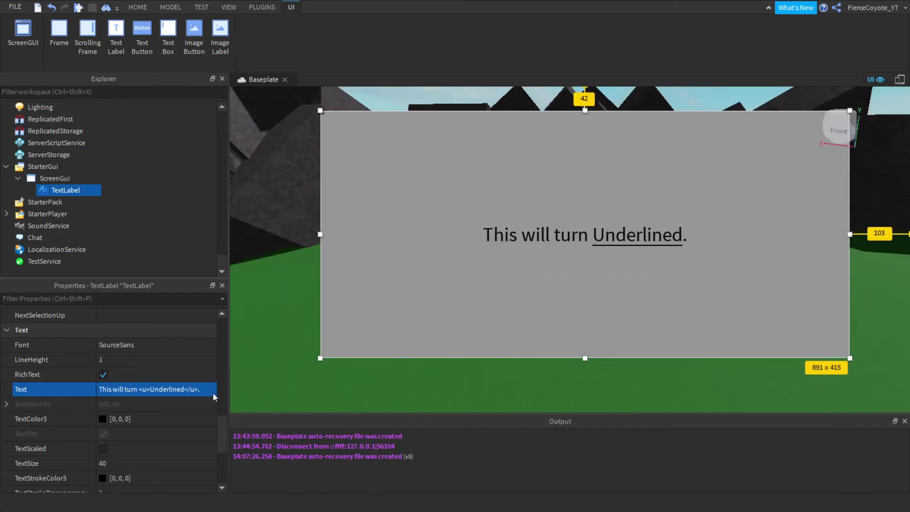
{"action": "double_click", "coordinate": [210, 390]}
{"action": "key", "text": "ctrl+a"}
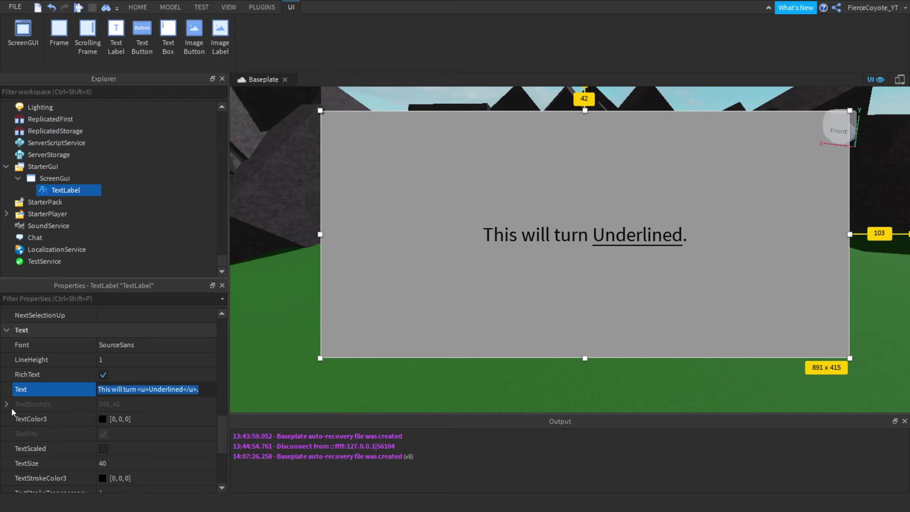
{"action": "key", "text": "BackSpace"}
{"action": "key", "text": "ctrl+v"}
{"action": "key", "text": "Return"}
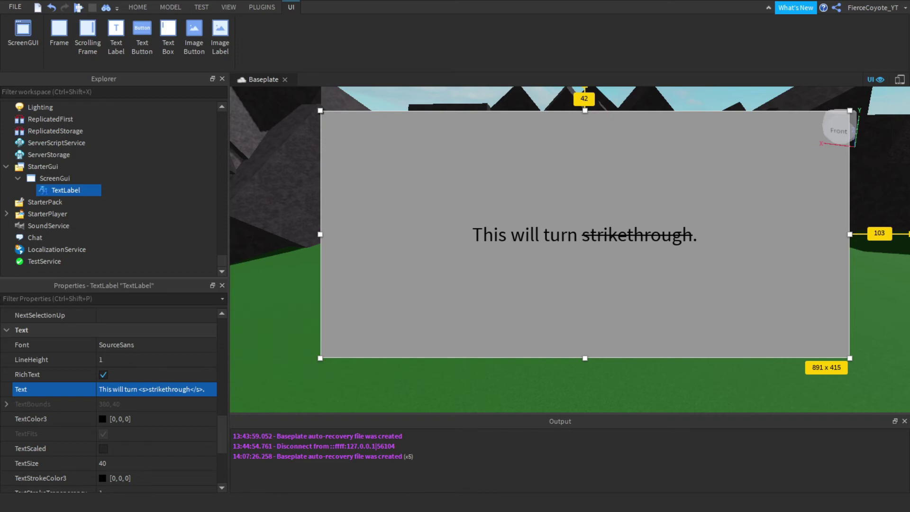
Check the escape characters in the browser's rich text article, and in Roblox Studio clear the TextLabel's text.
{"action": "key", "text": "alt+Tab"}
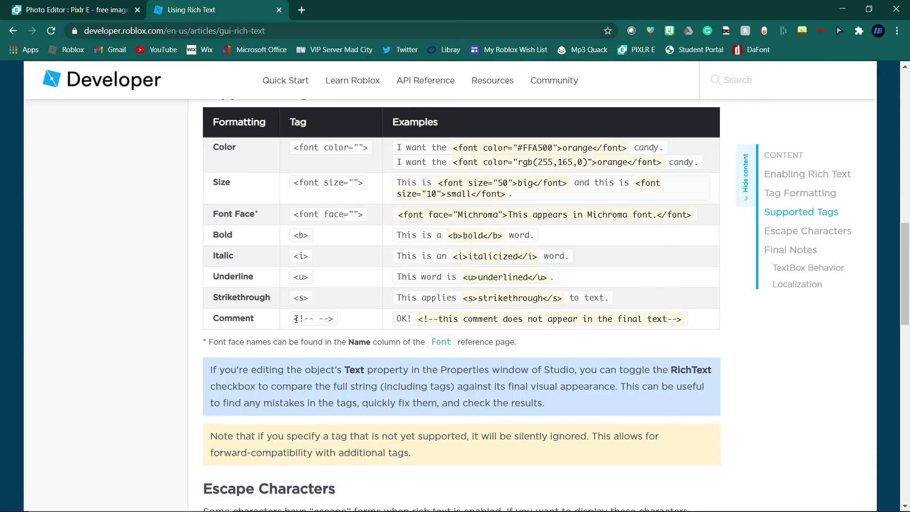
{"action": "scroll", "coordinate": [478, 323], "scroll_direction": "down", "scroll_amount": 7}
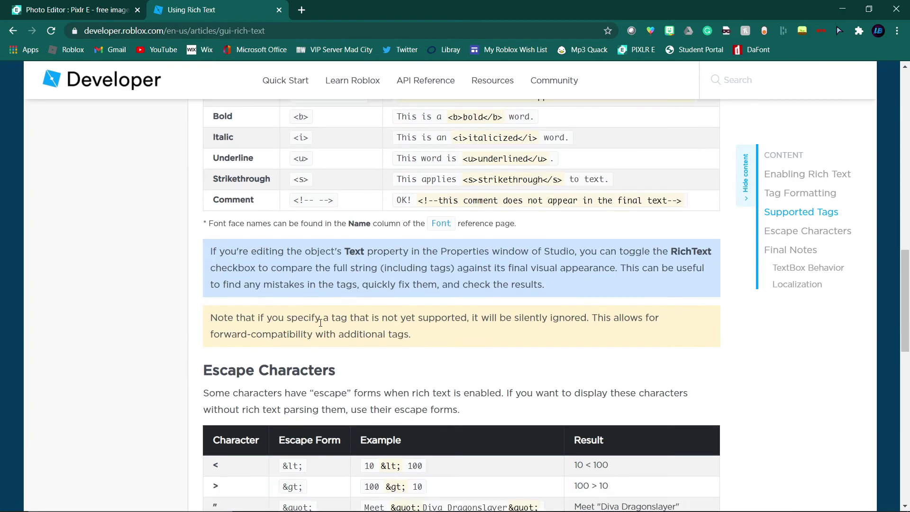
{"action": "scroll", "coordinate": [332, 331], "scroll_direction": "down", "scroll_amount": 1}
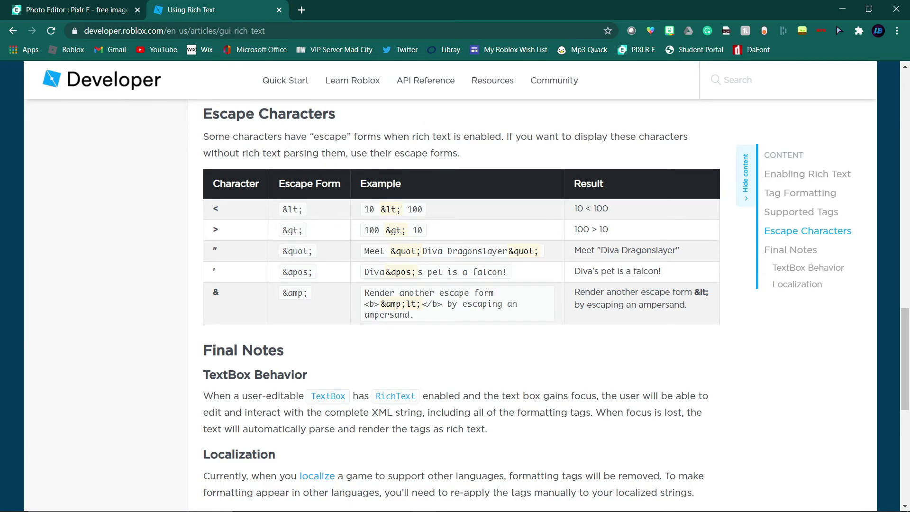
{"action": "key", "text": "alt+Tab"}
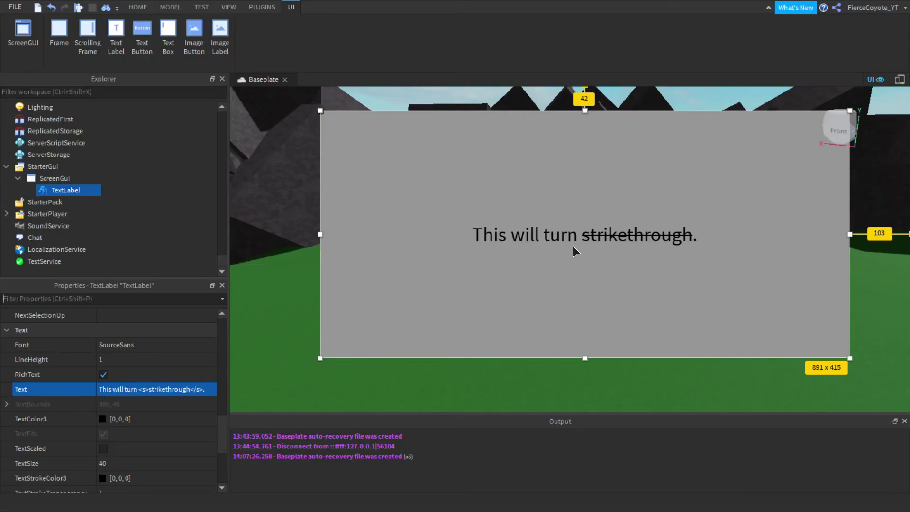
{"action": "left_click", "coordinate": [203, 389]}
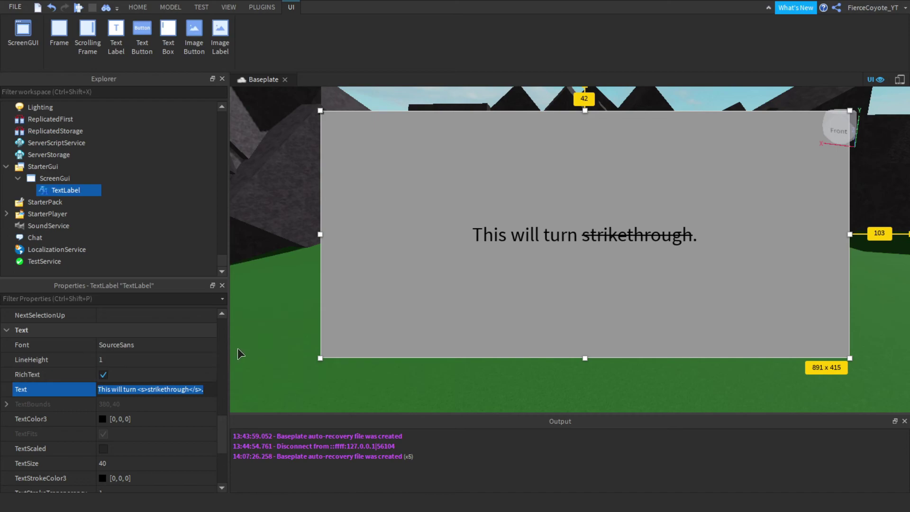
{"action": "key", "text": "BackSpace"}
{"action": "key", "text": "Return"}
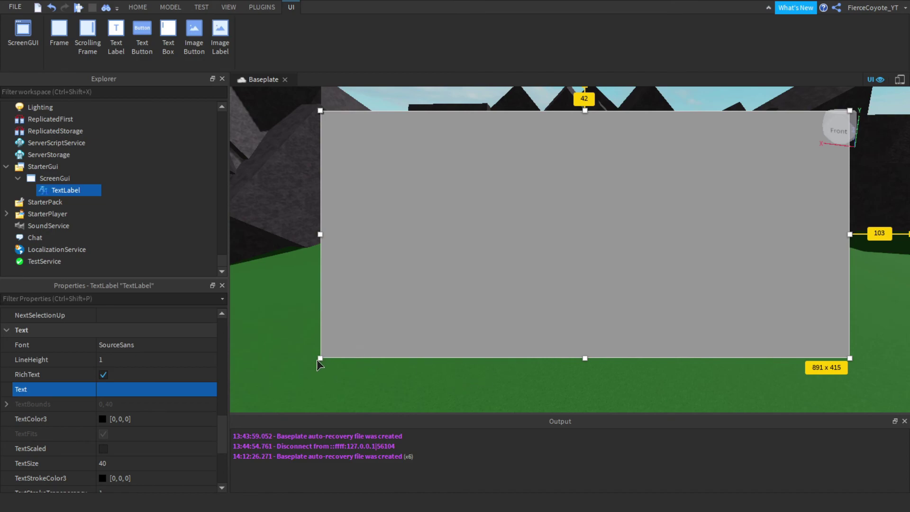
Enlarge the empty TextLabel to span the viewport's full height and reach its right edge, about 992 pixels wide.
{"action": "left_click_drag", "start_coordinate": [319, 360], "coordinate": [317, 399]}
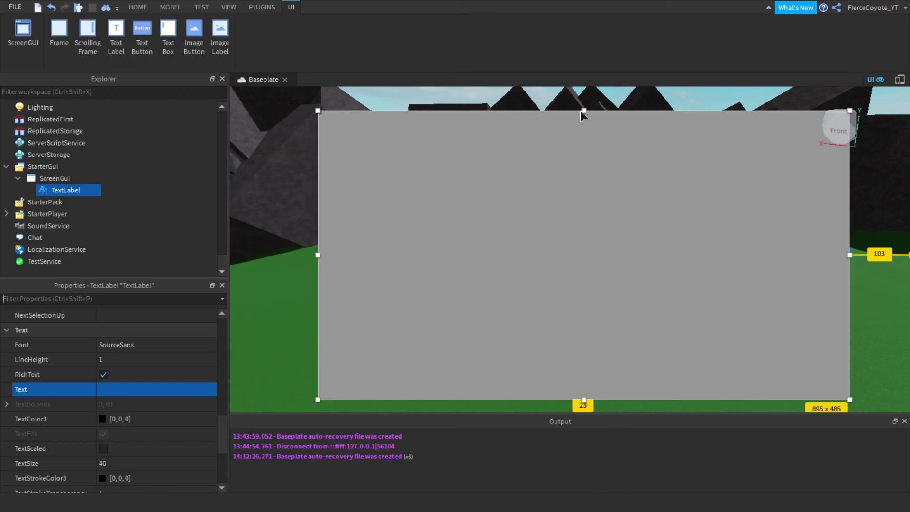
{"action": "left_click_drag", "start_coordinate": [581, 110], "coordinate": [594, 71]}
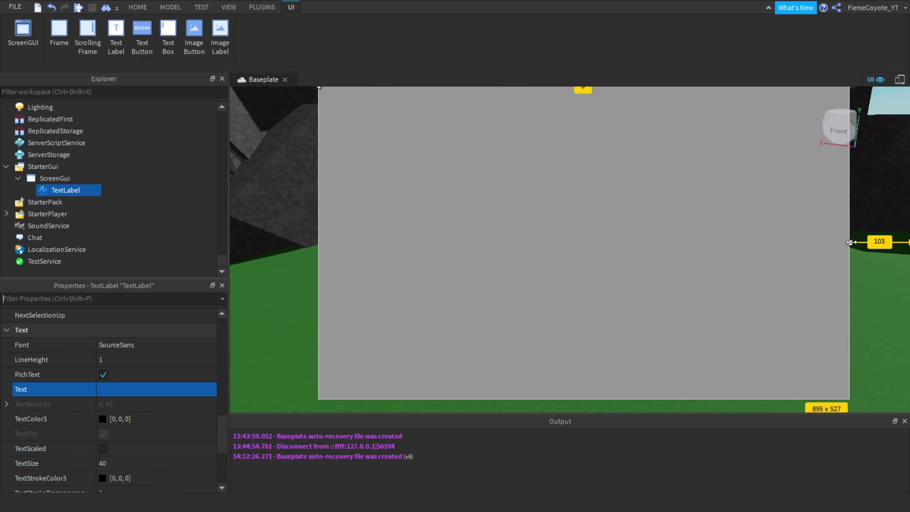
{"action": "left_click_drag", "start_coordinate": [852, 242], "coordinate": [908, 242]}
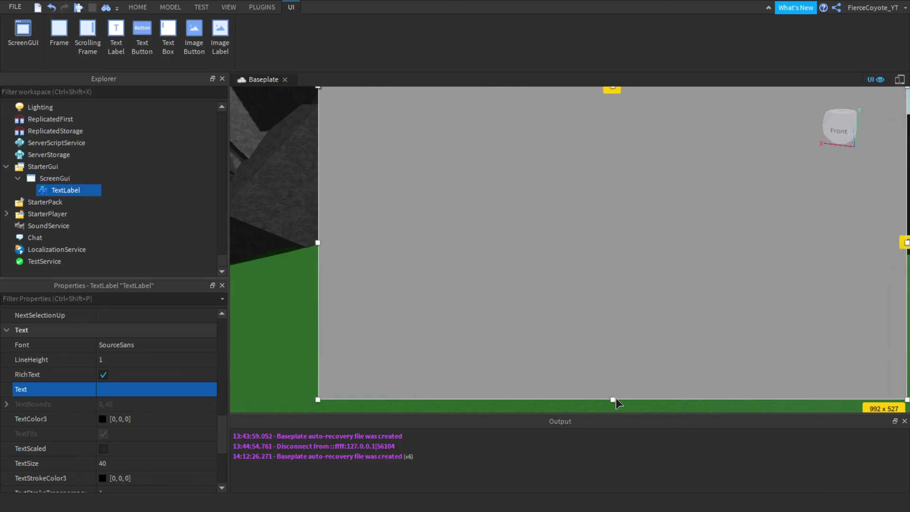
{"action": "left_click_drag", "start_coordinate": [613, 400], "coordinate": [597, 467]}
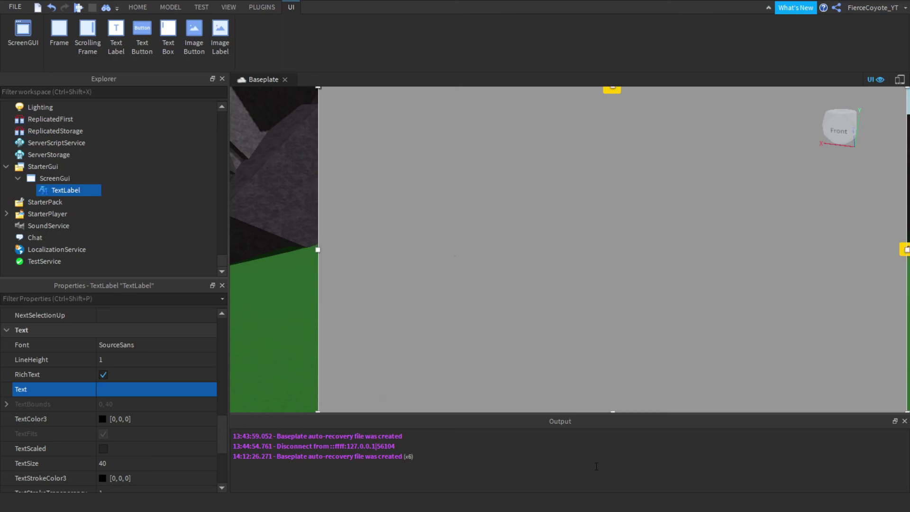